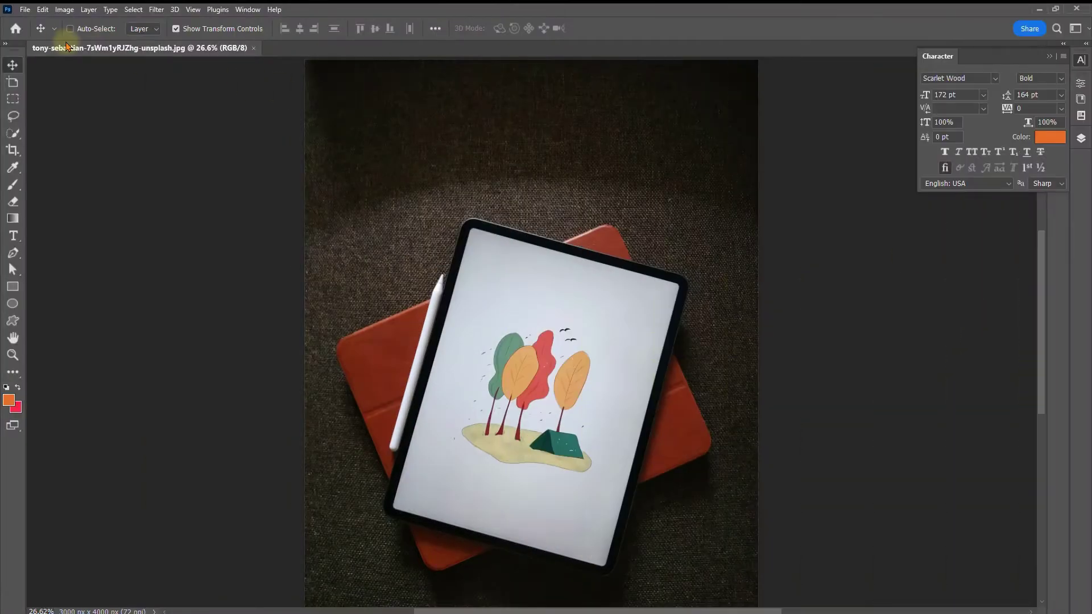
- Choose File > Place Embedded… to browse for the portrait photo
click(26, 12)
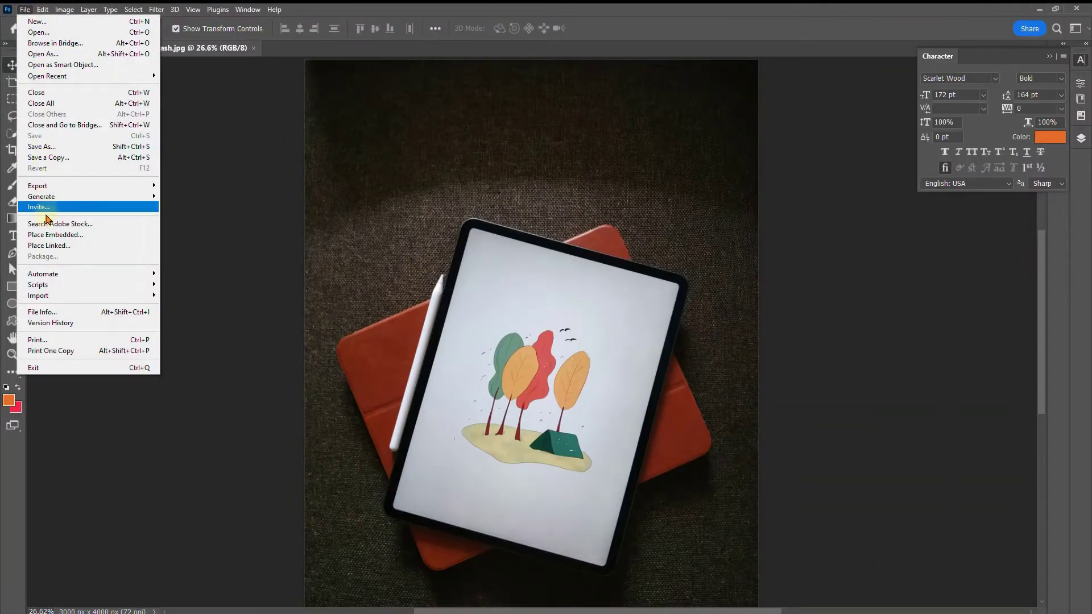
click(43, 239)
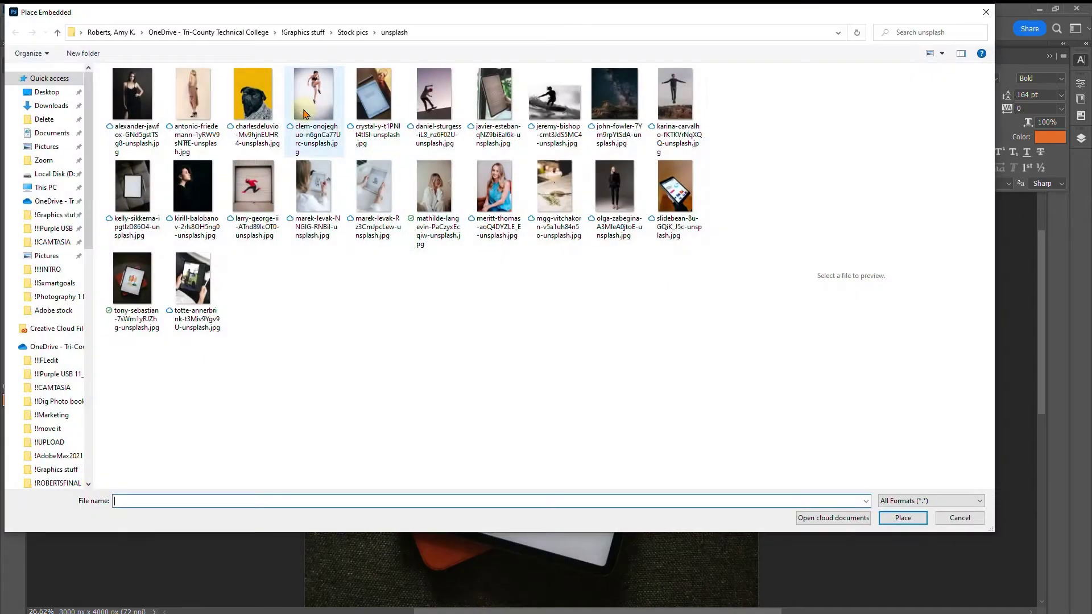
- Place the woman's portrait photo, scale it to 52.48% and centre it over the tablet
click(443, 207)
click(902, 516)
key(ctrl+t)
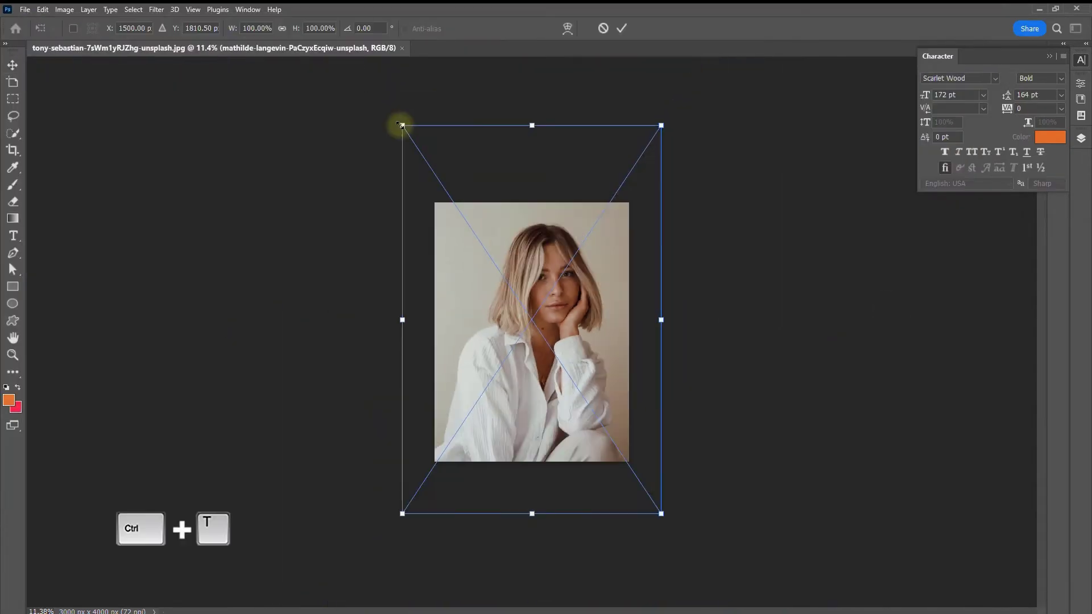
drag(409, 139, 534, 322)
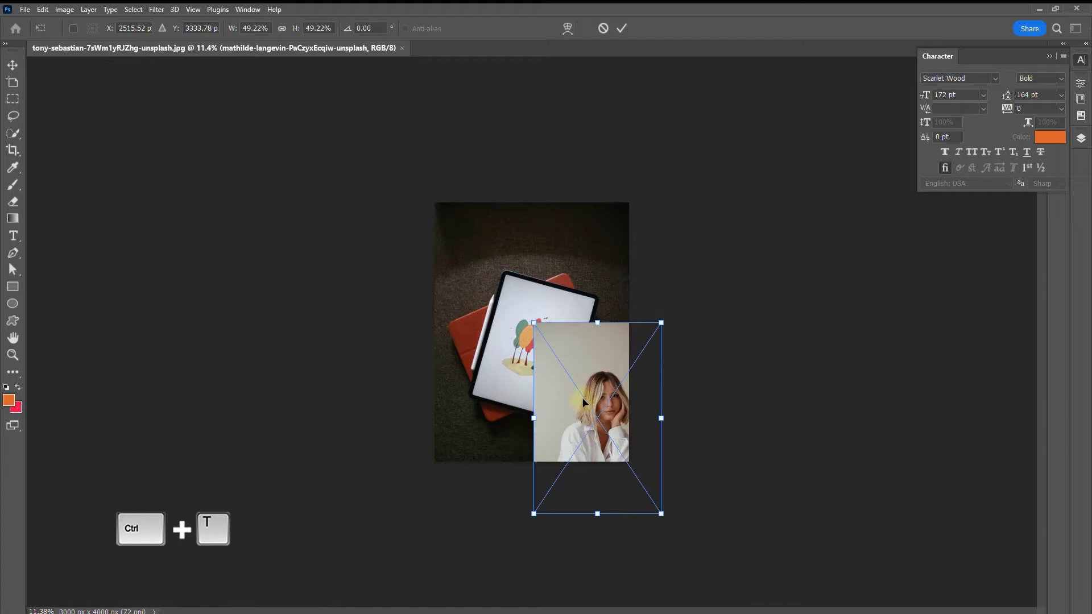
drag(604, 383, 515, 302)
scroll(532, 332, up, 3)
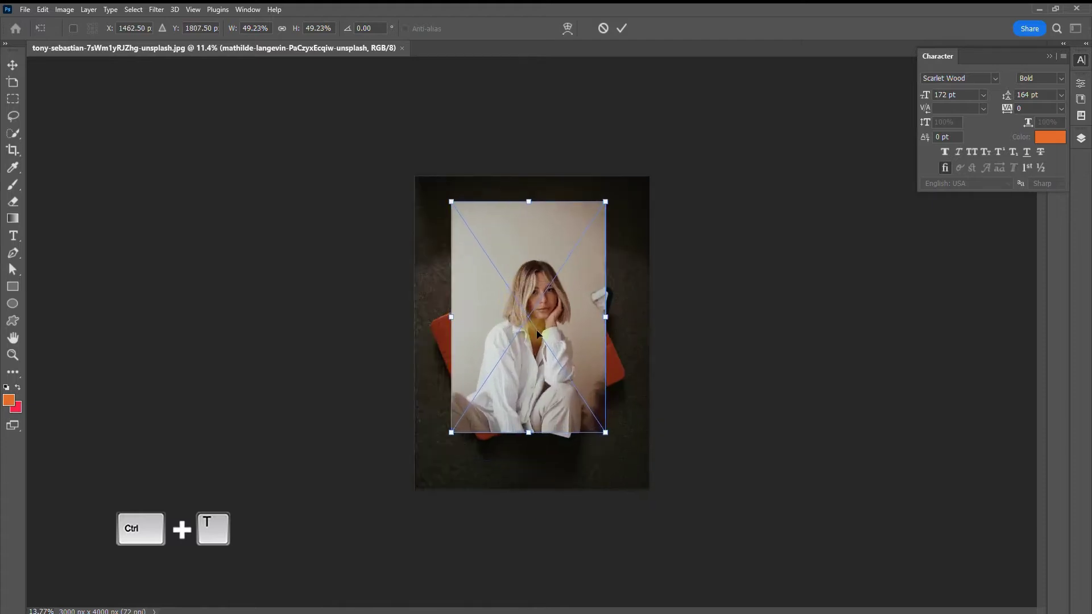
drag(641, 481, 654, 503)
drag(590, 425, 590, 412)
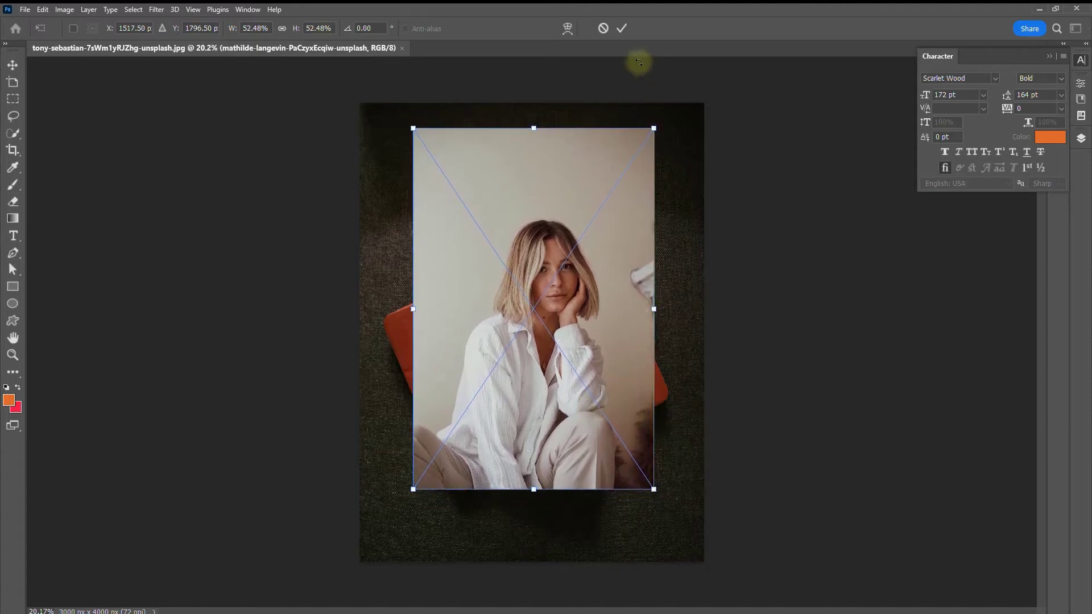
click(621, 28)
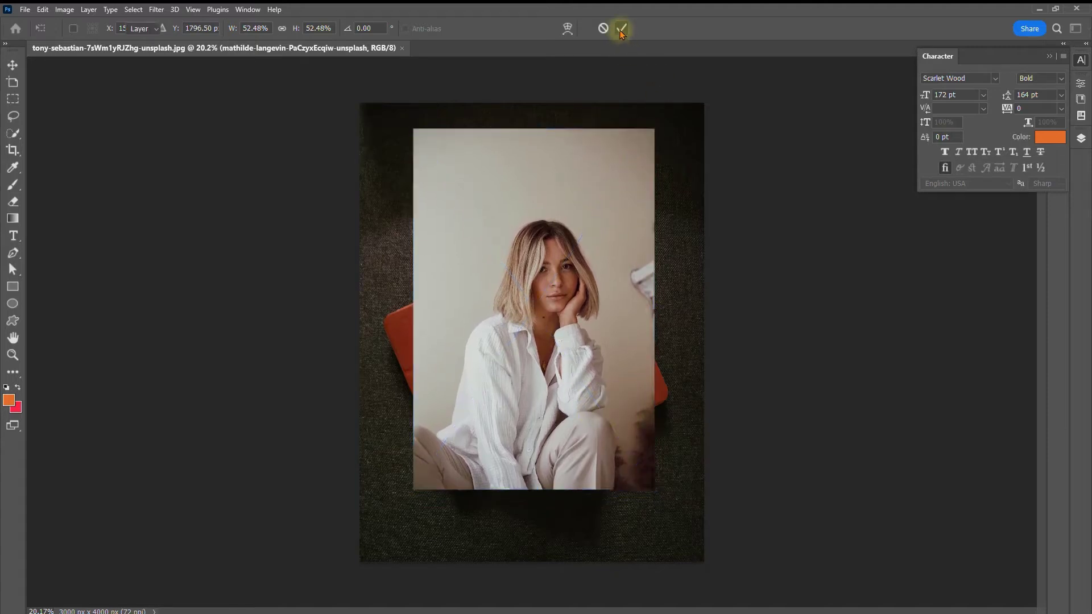
- Select the woman with Select > Subject and accept it in Select and Mask
click(14, 135)
click(134, 10)
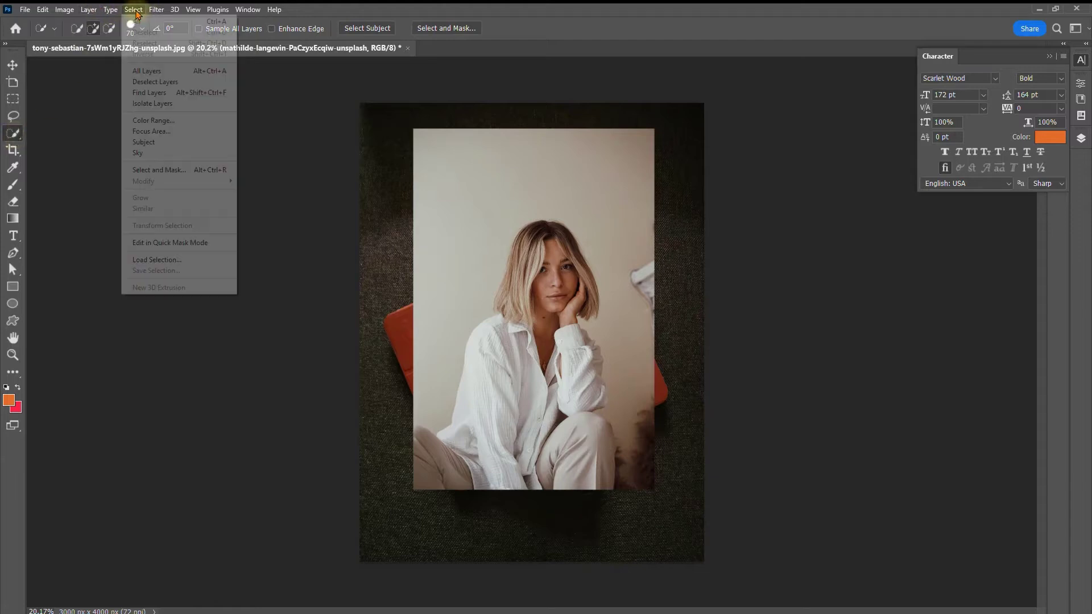
click(145, 142)
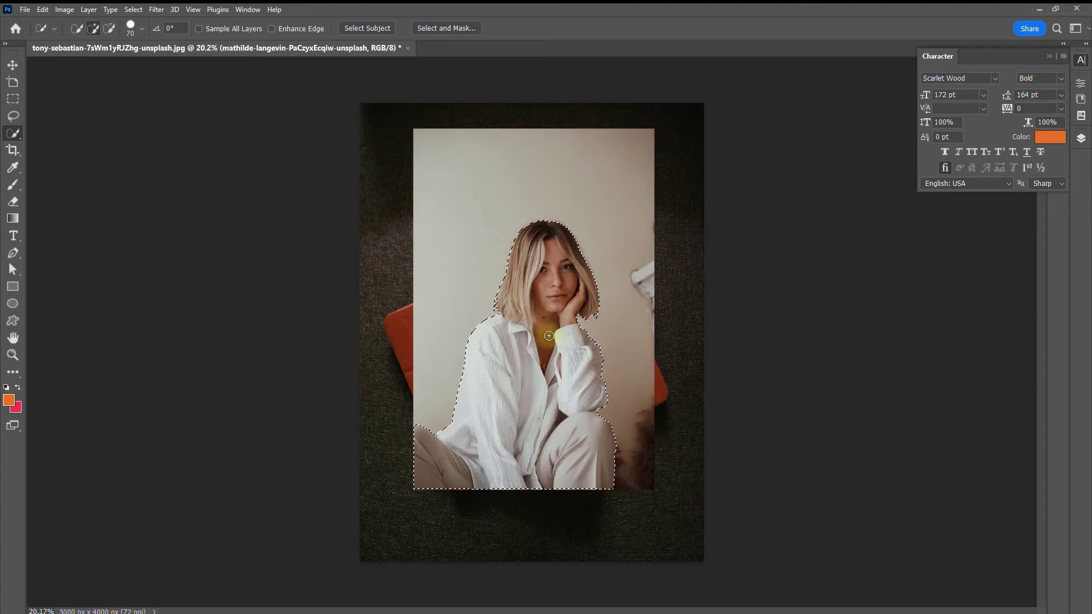
scroll(549, 335, up, 5)
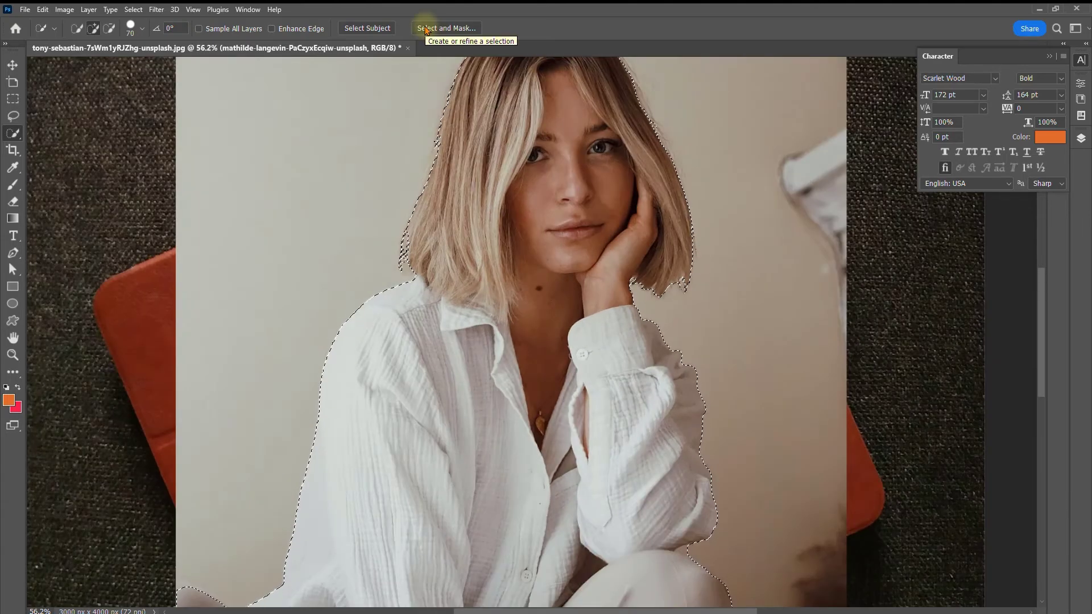
click(425, 29)
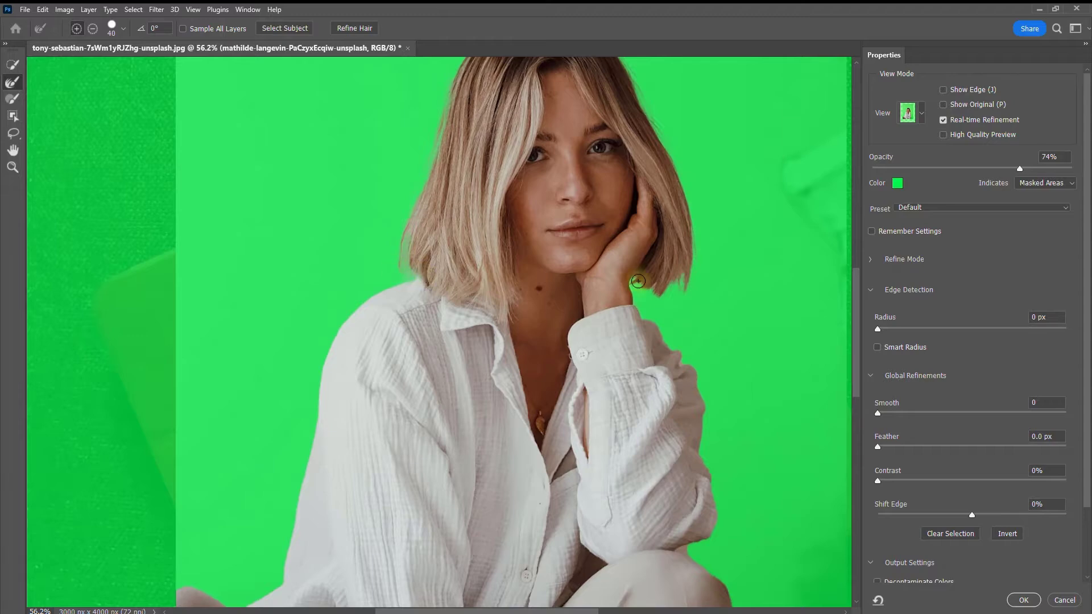
scroll(636, 278, down, 5)
scroll(967, 398, down, 3)
click(1024, 600)
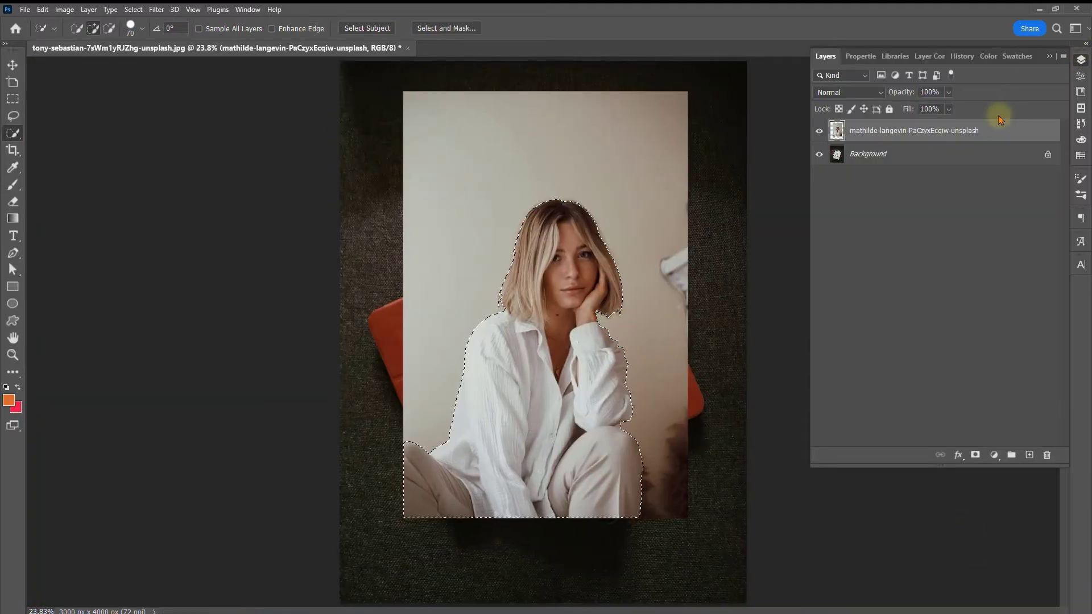
- Add a layer mask from the selection to hide the portrait's backdrop
click(974, 455)
scroll(577, 378, up, 3)
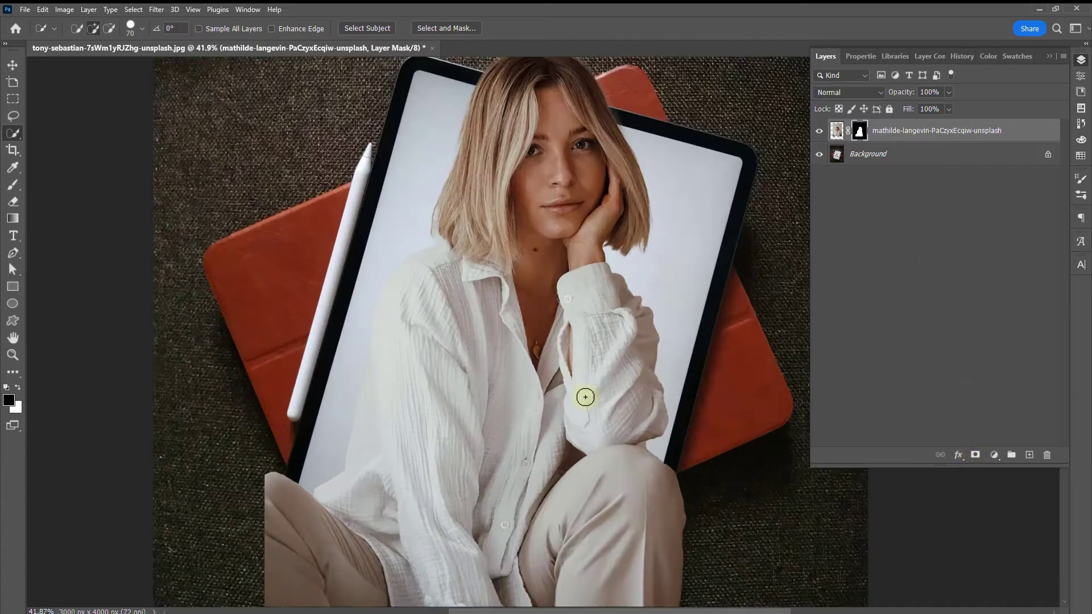
scroll(585, 396, down, 3)
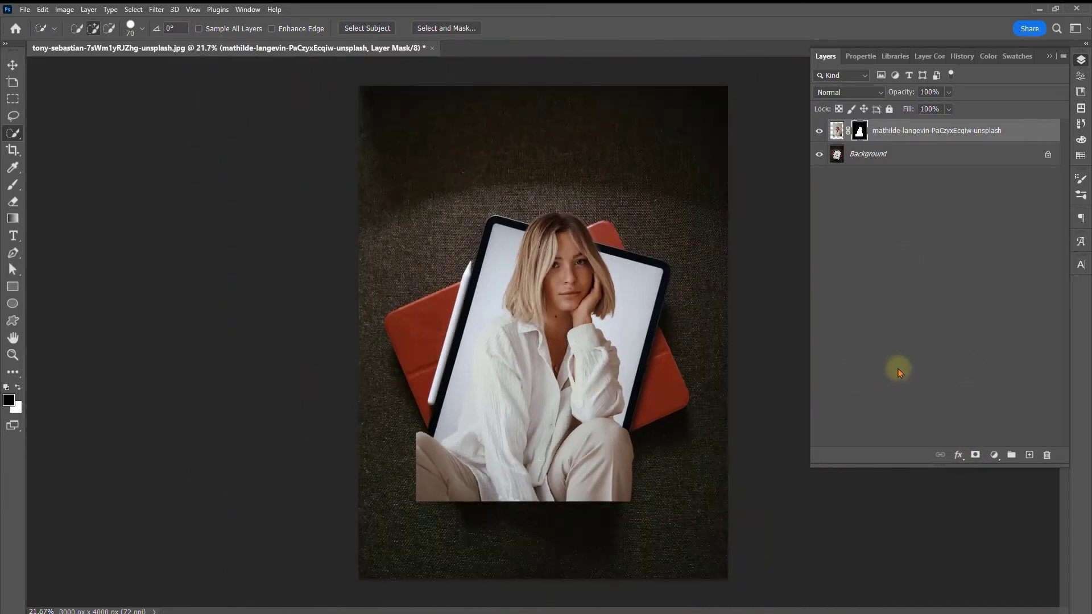
- Hide the portrait, quick-select the tablet screen on Background, and copy it to Layer 1
click(819, 133)
click(836, 155)
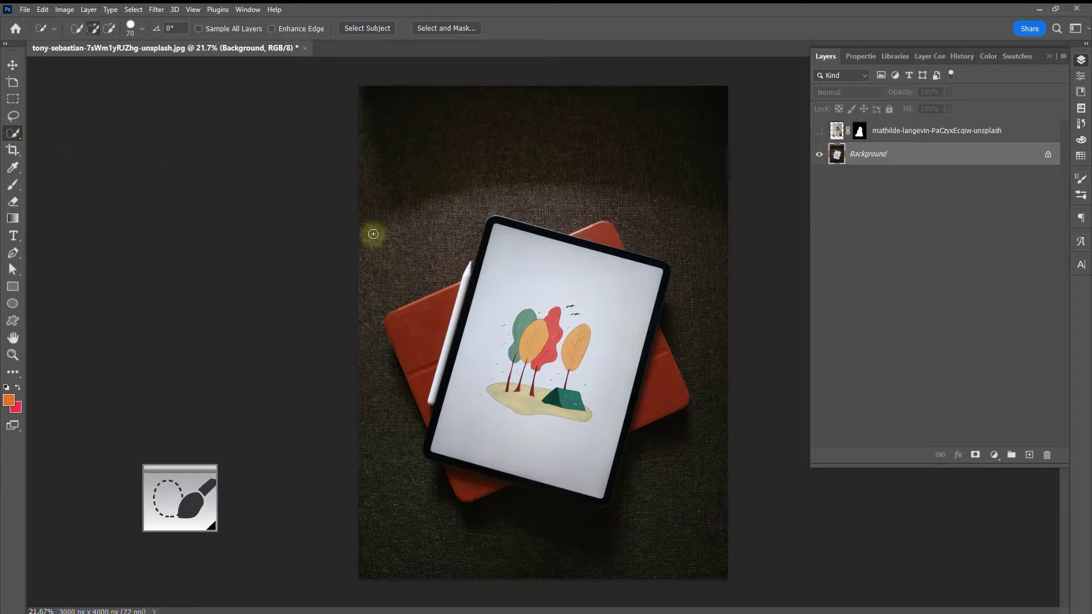
mouse_move(603, 285)
mouse_down()
mouse_move(605, 344)
mouse_move(581, 427)
mouse_up()
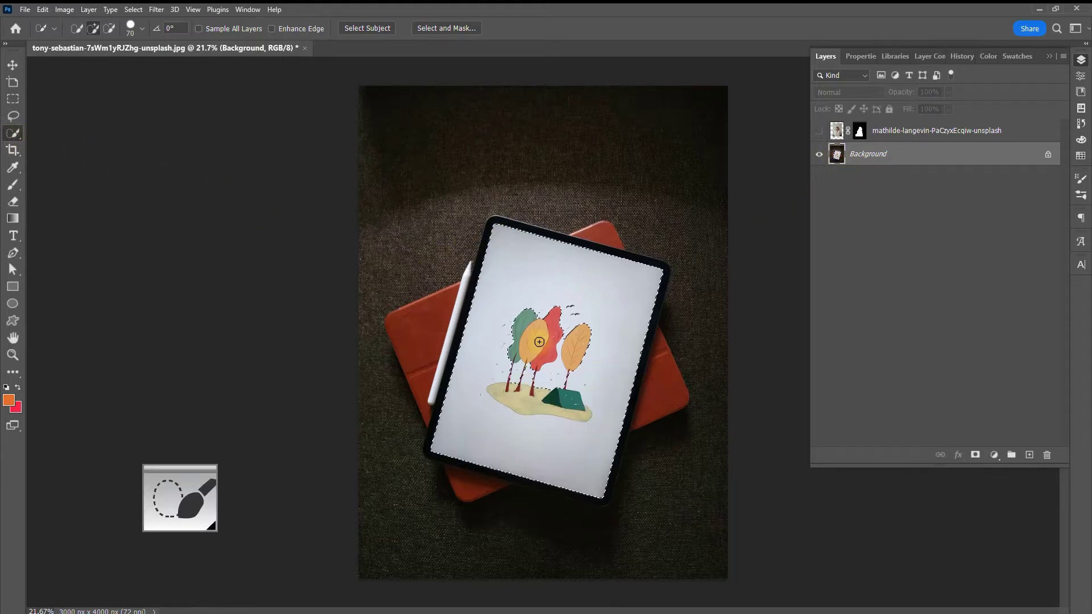
drag(539, 341, 561, 331)
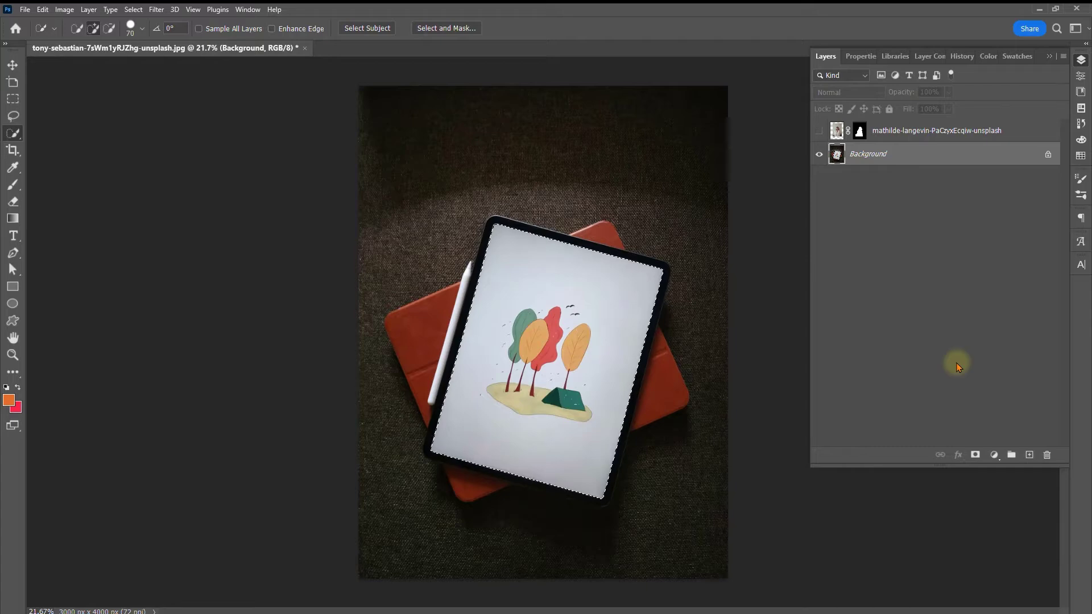
key(ctrl+j)
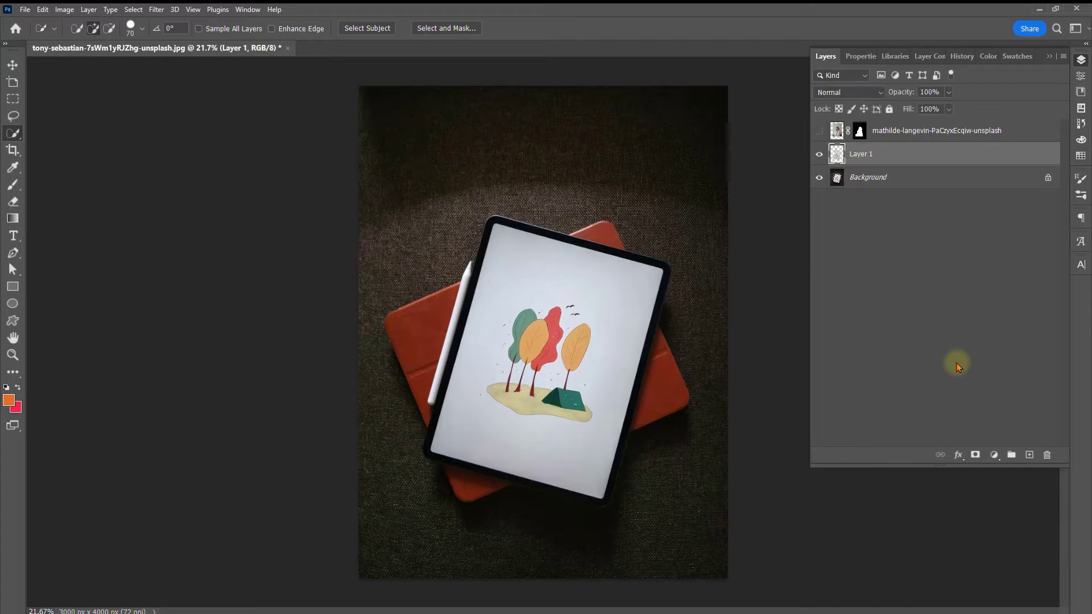
click(819, 178)
click(819, 179)
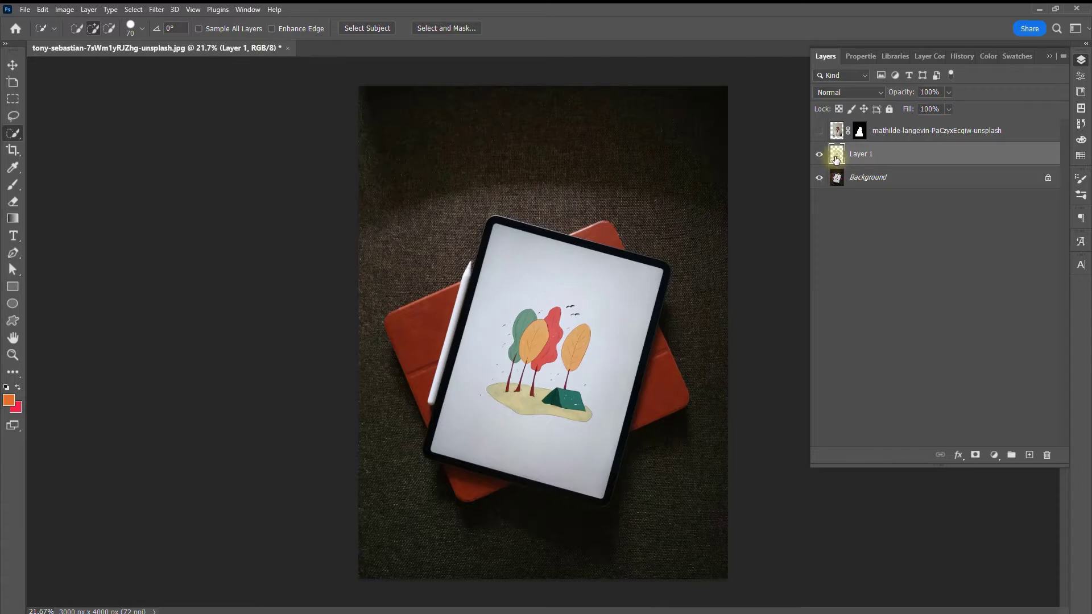
- Show the portrait layer, duplicate it, and hide the copy
click(820, 132)
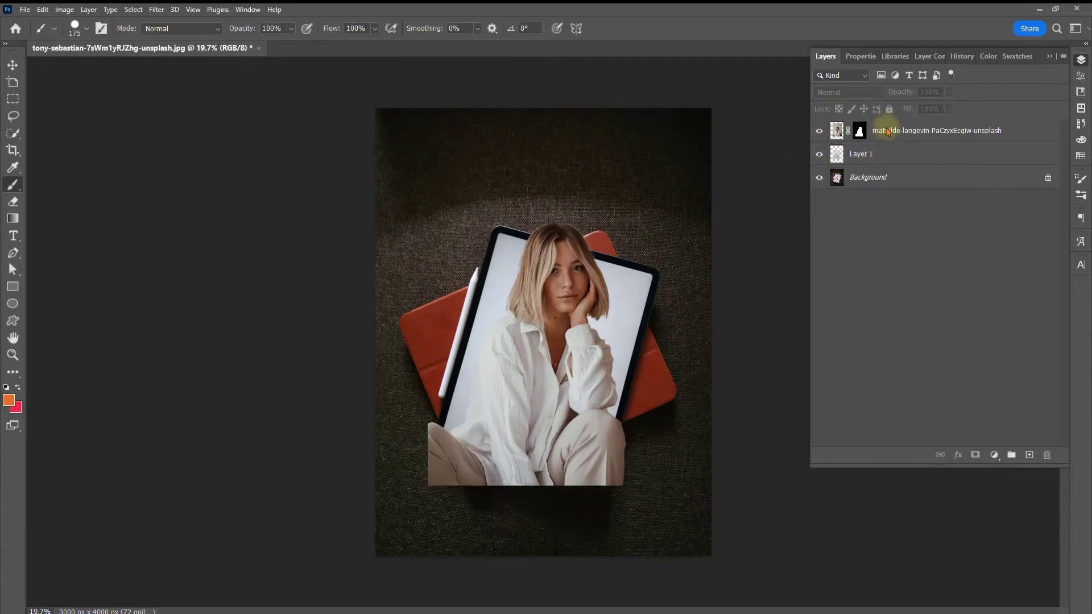
click(837, 135)
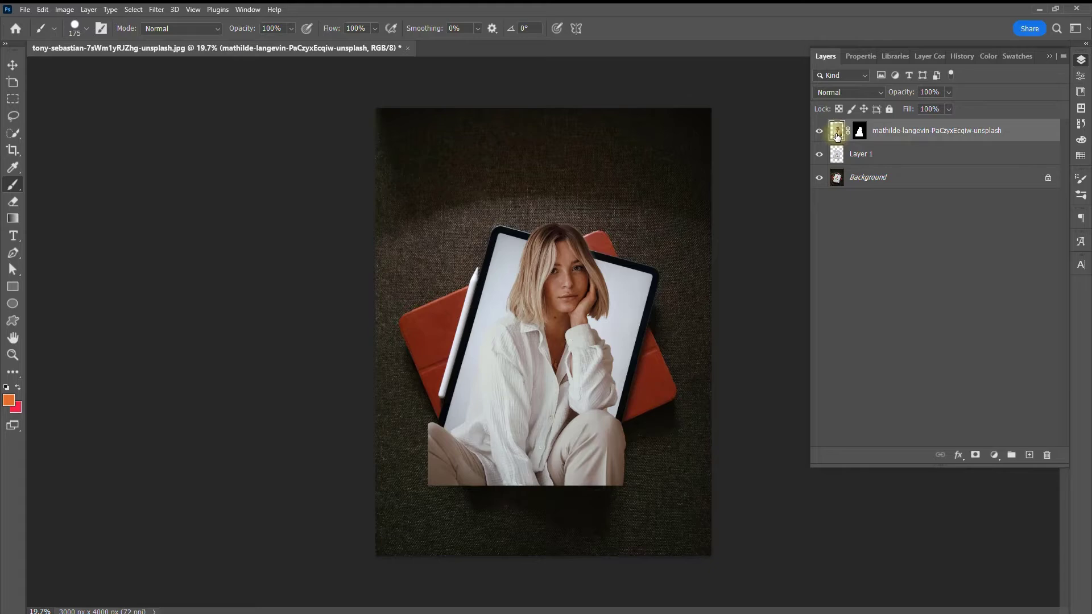
key(ctrl+j)
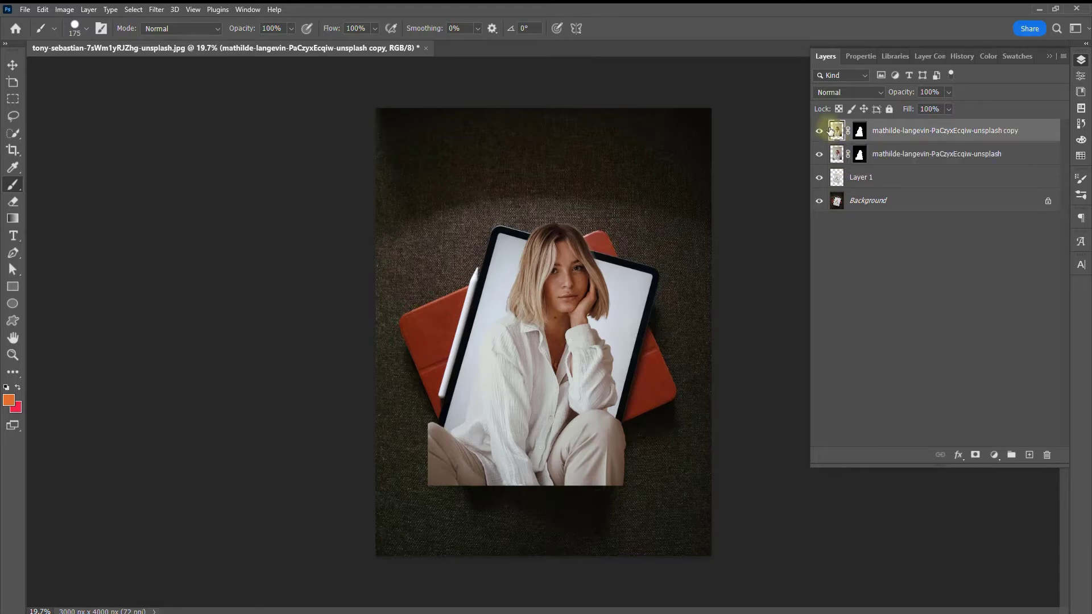
click(820, 132)
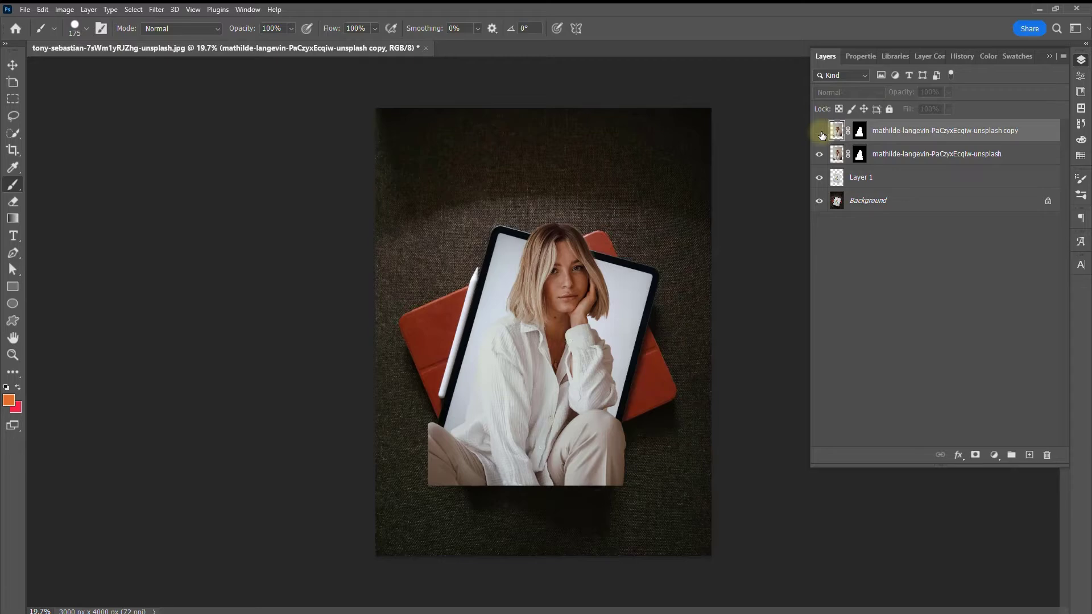
- Clip the original portrait layer to Layer 1 with Create Clipping Mask
click(839, 159)
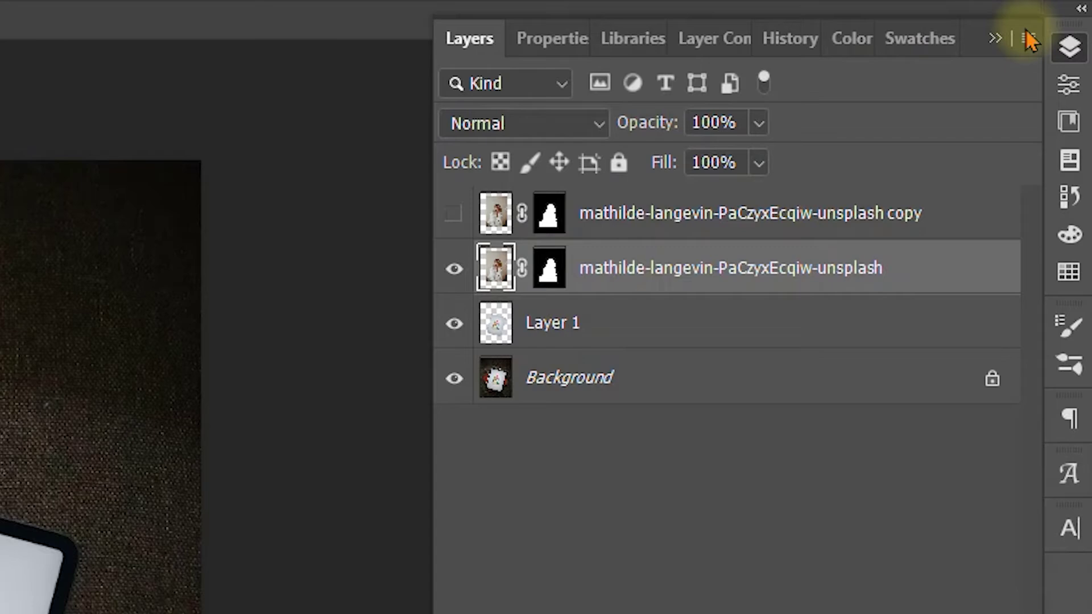
click(1027, 39)
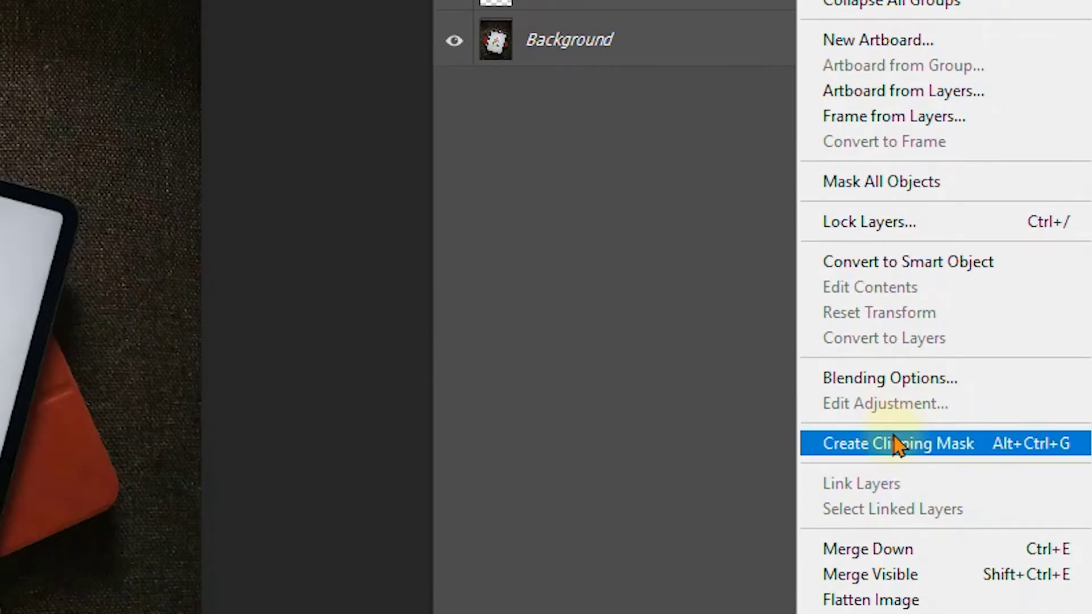
click(894, 444)
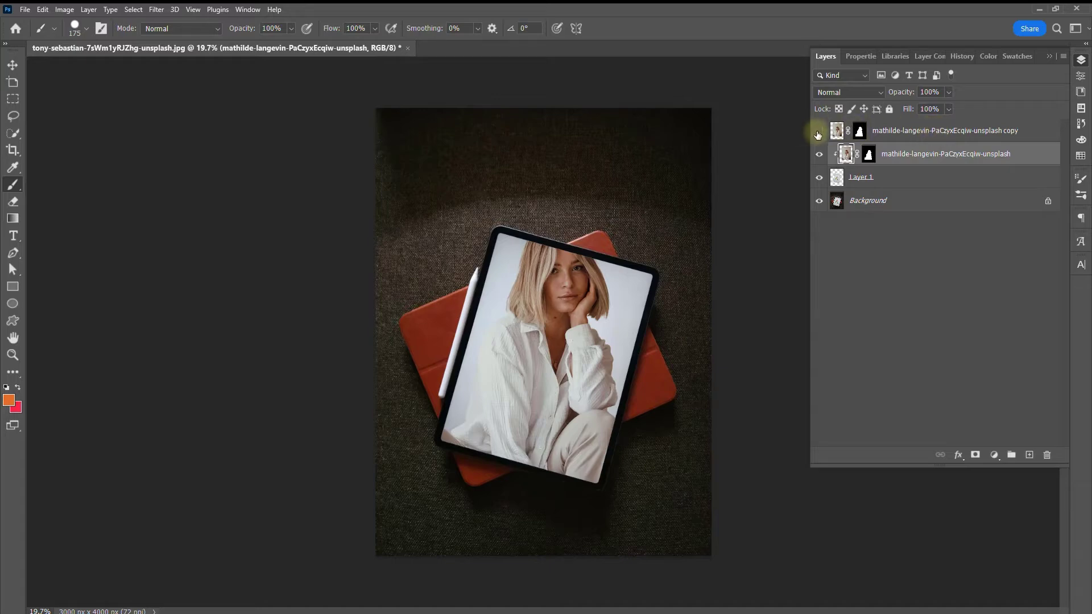
- Show the pop-out copy and select everything outside the tablet screen by inverting Layer 1's shape
click(819, 132)
click(818, 132)
click(818, 133)
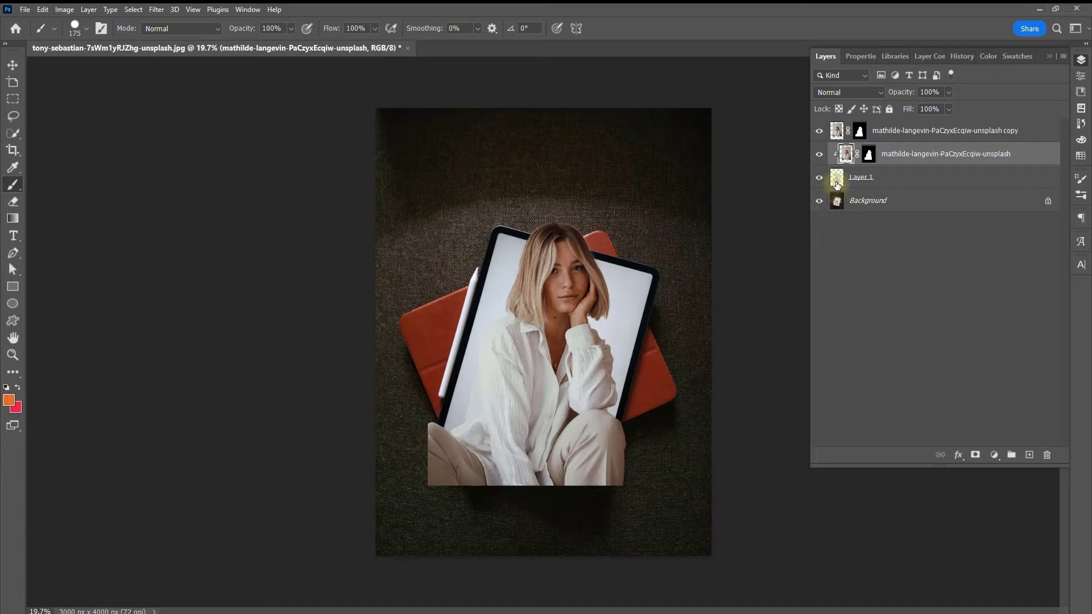
key(ctrl)
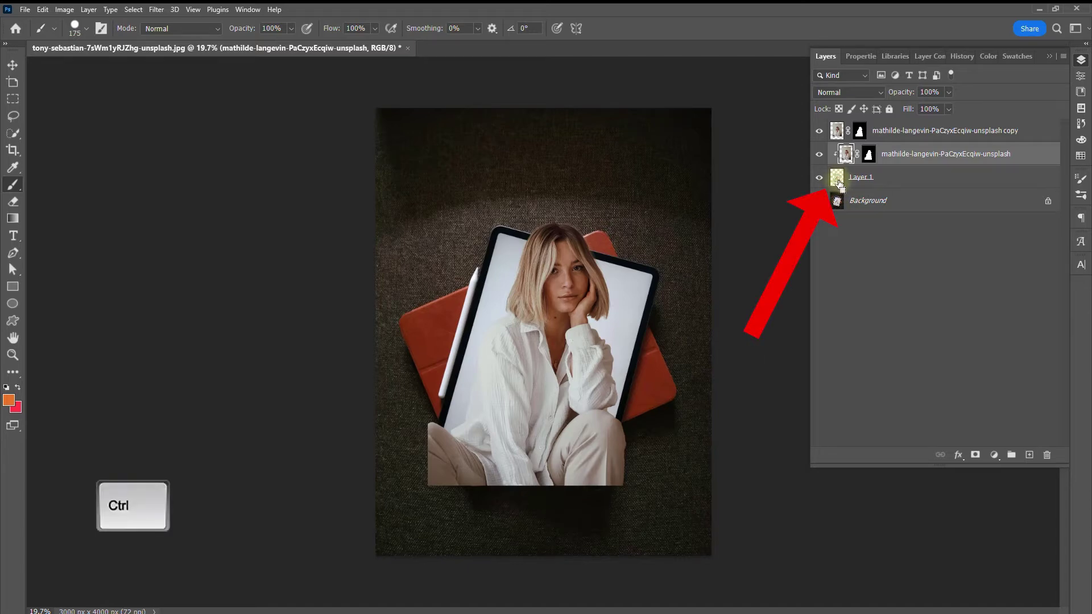
ctrl+click(840, 184)
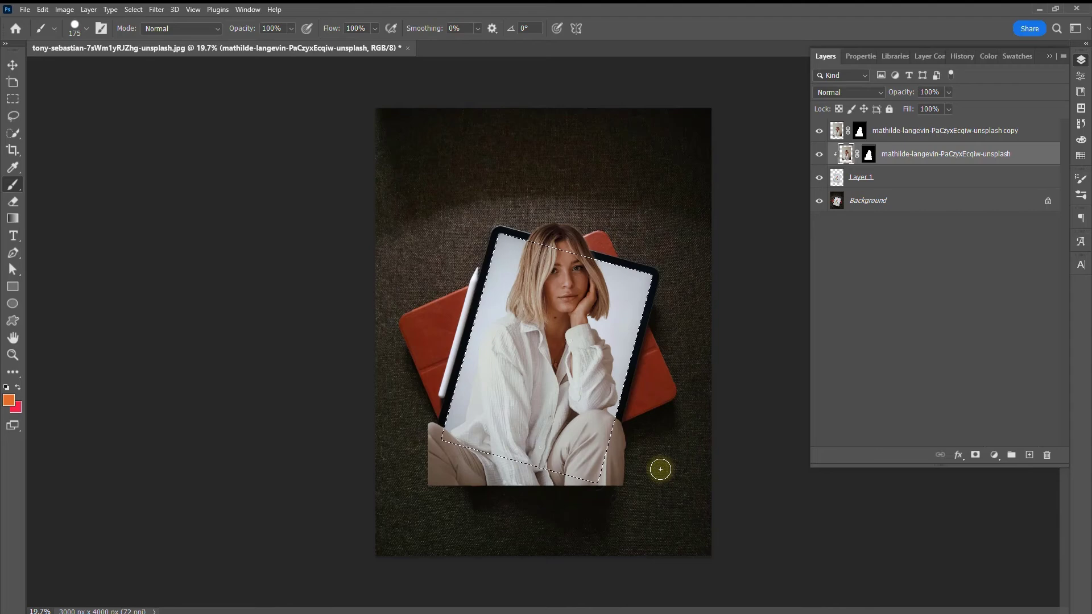
click(130, 10)
click(144, 55)
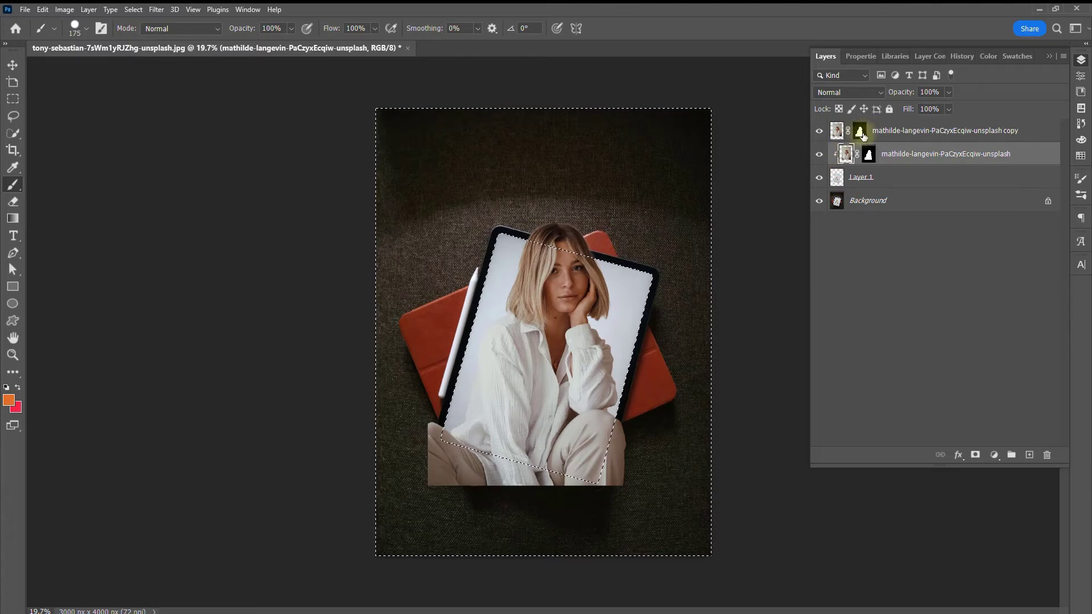
- Paint black on the copy's mask to hide the legs below the tablet edge, then deselect
click(859, 132)
key(d)
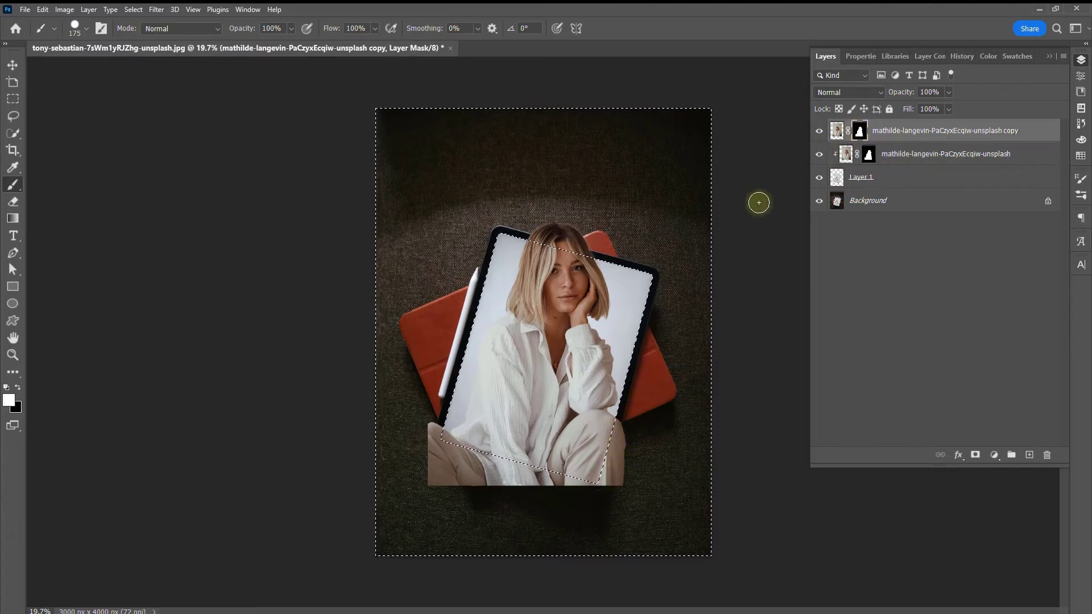
click(17, 387)
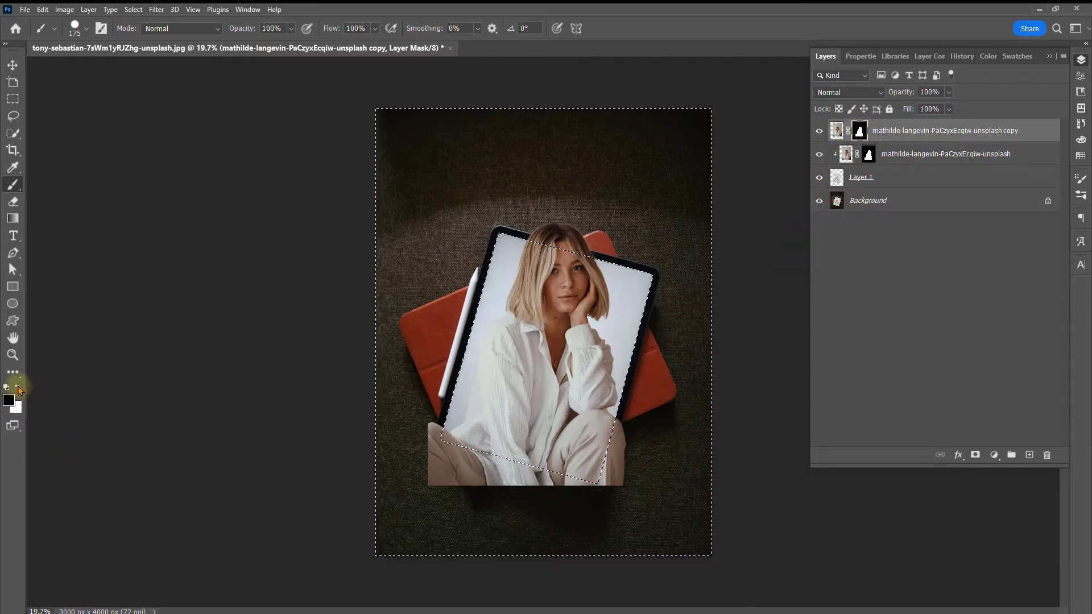
click(12, 183)
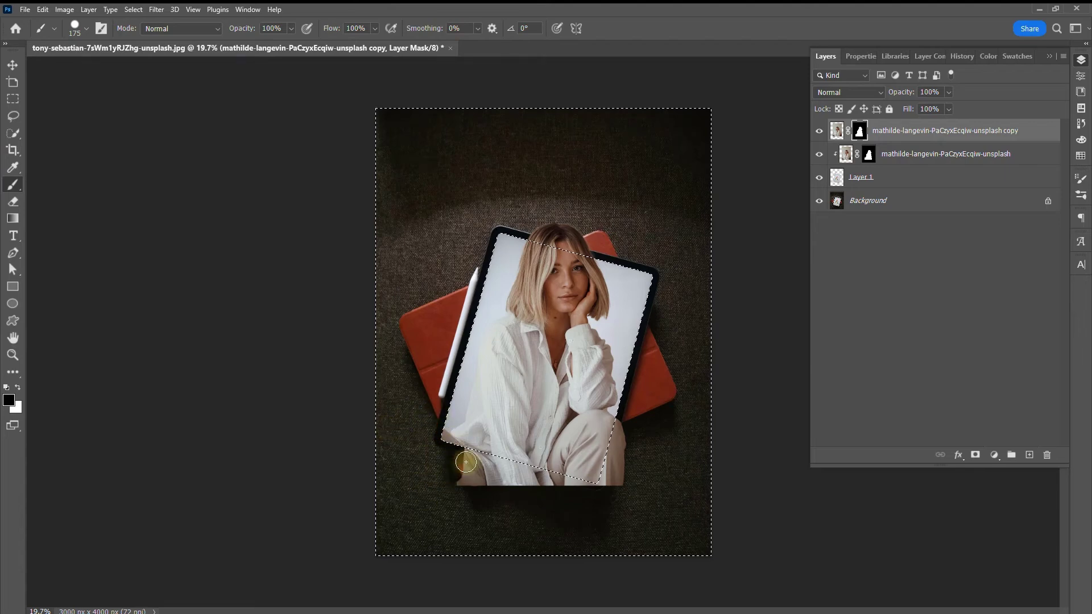
mouse_move(499, 464)
mouse_down()
mouse_move(626, 490)
mouse_move(437, 489)
mouse_move(550, 503)
mouse_move(593, 491)
mouse_move(591, 504)
mouse_move(627, 476)
mouse_up()
key(ctrl+d)
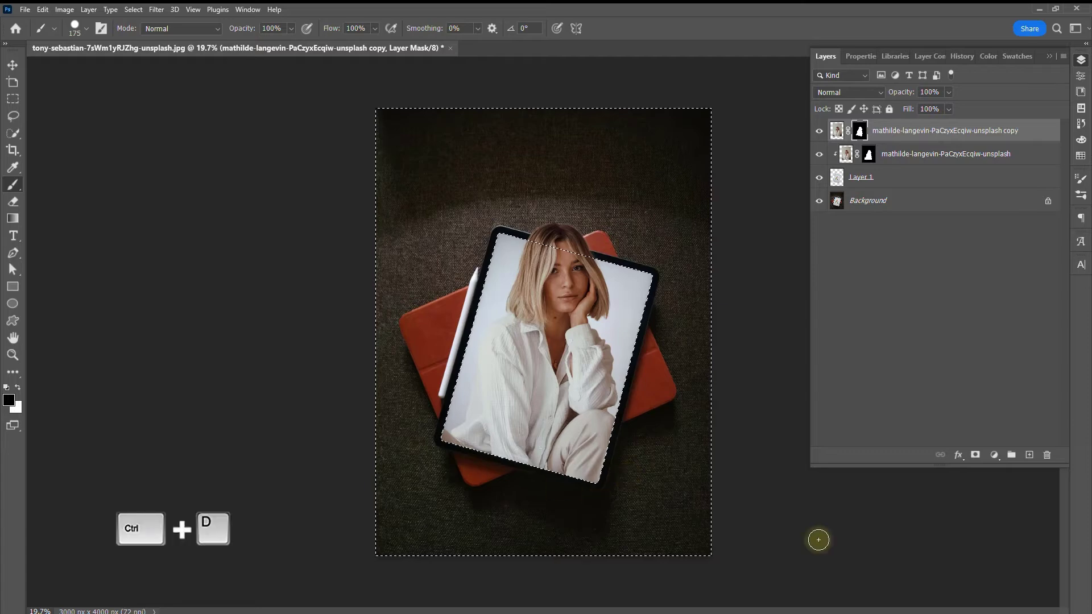
key(ctrl+d)
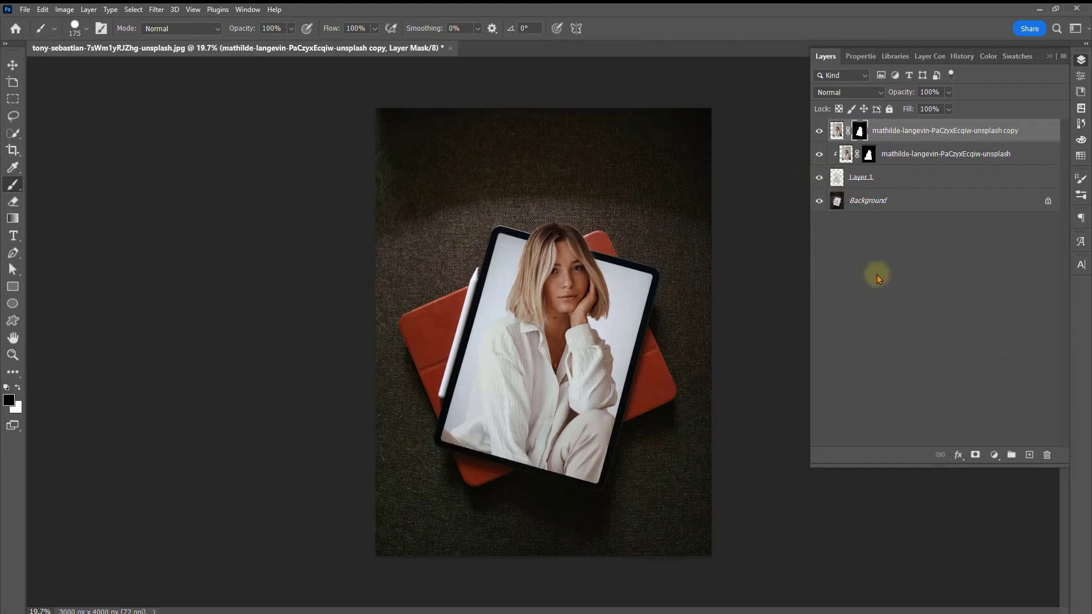
- Load the tablet screen selection, add empty Layer 2, and set brush hardness to 0%
ctrl+click(836, 181)
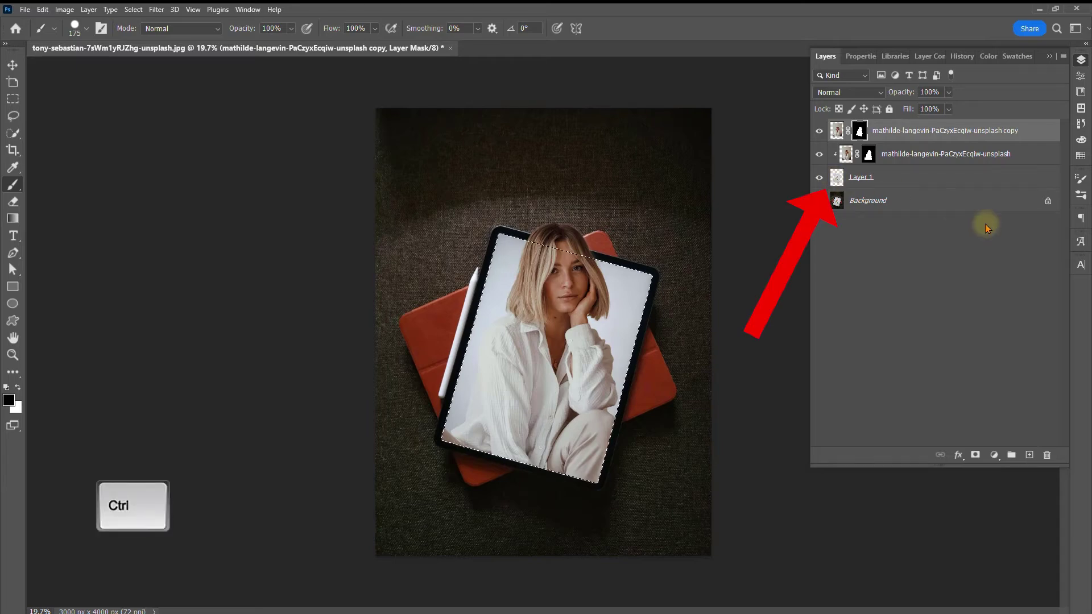
click(1029, 455)
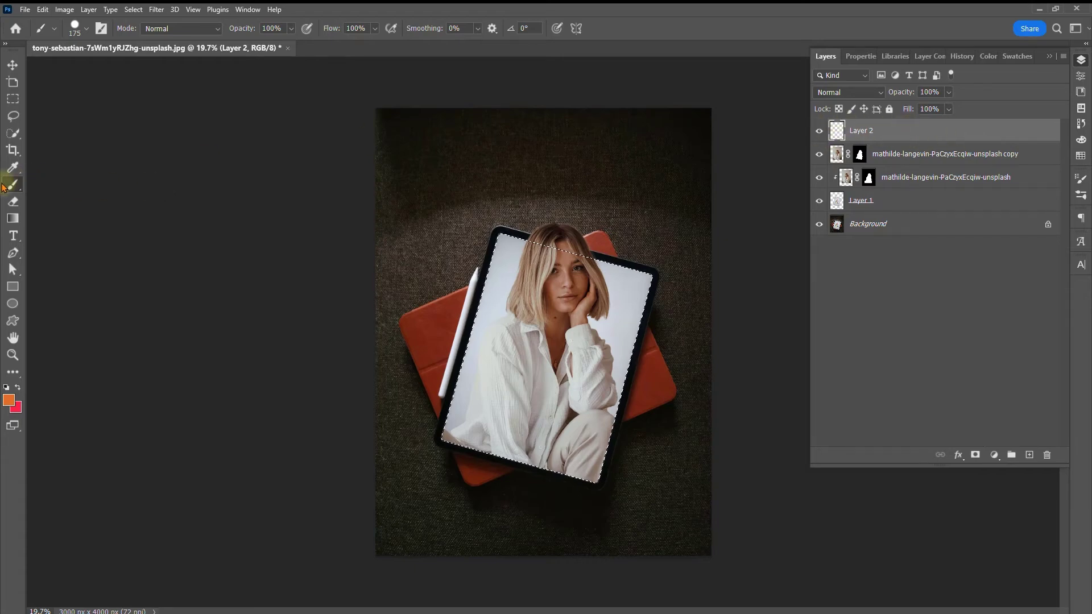
click(86, 29)
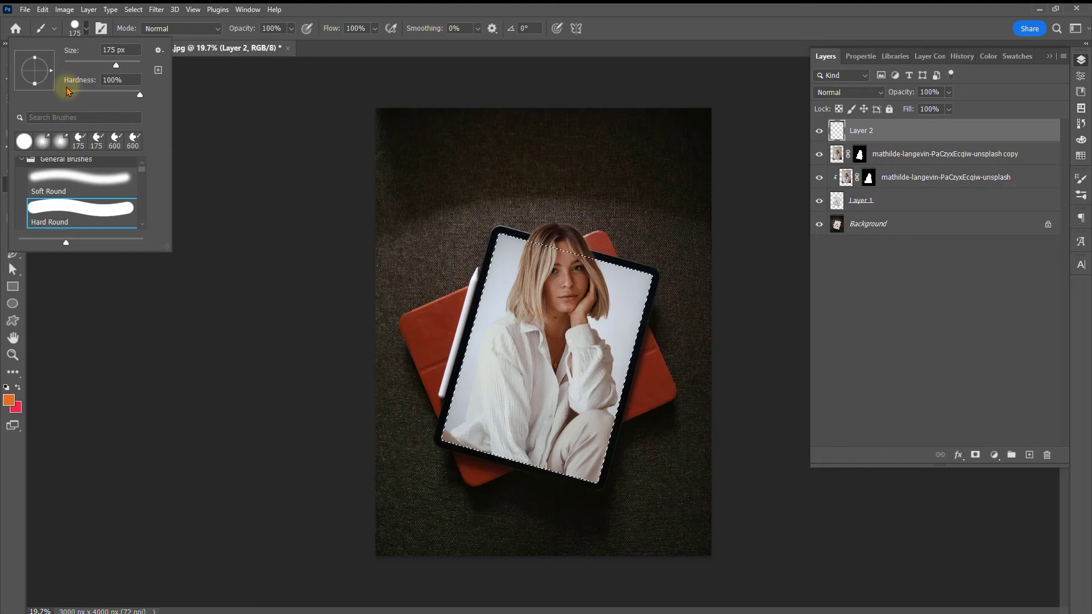
click(312, 8)
- Set the foreground colour to dark navy #161d4f
click(8, 400)
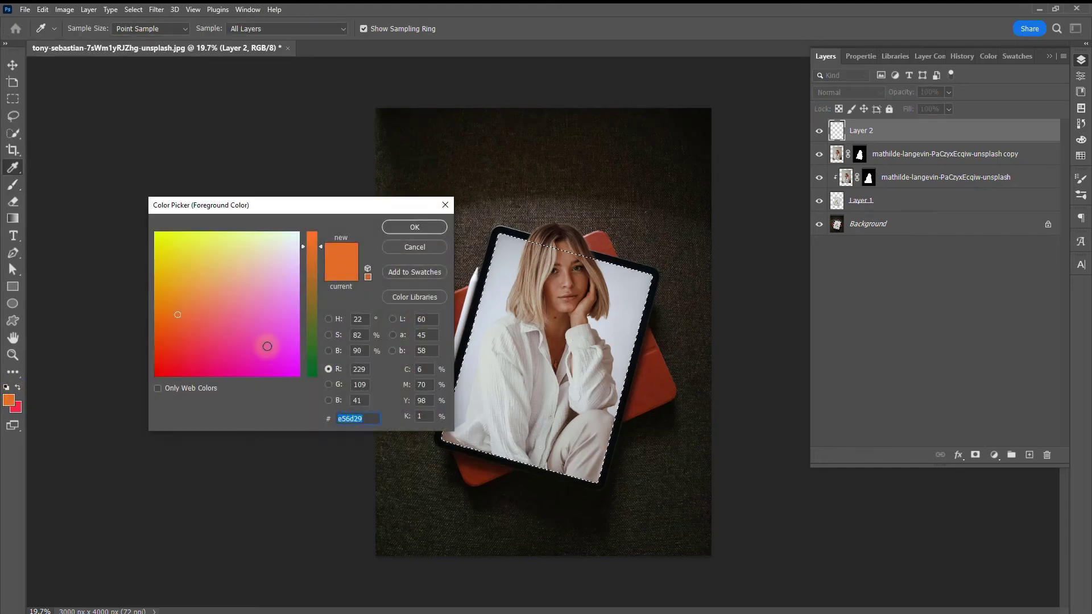
click(199, 360)
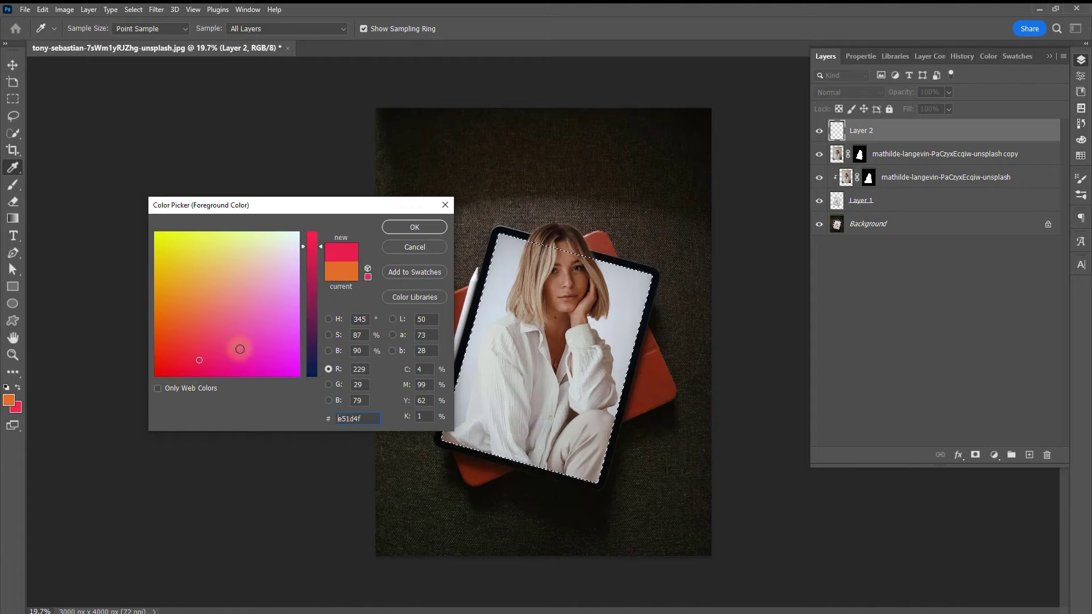
click(312, 368)
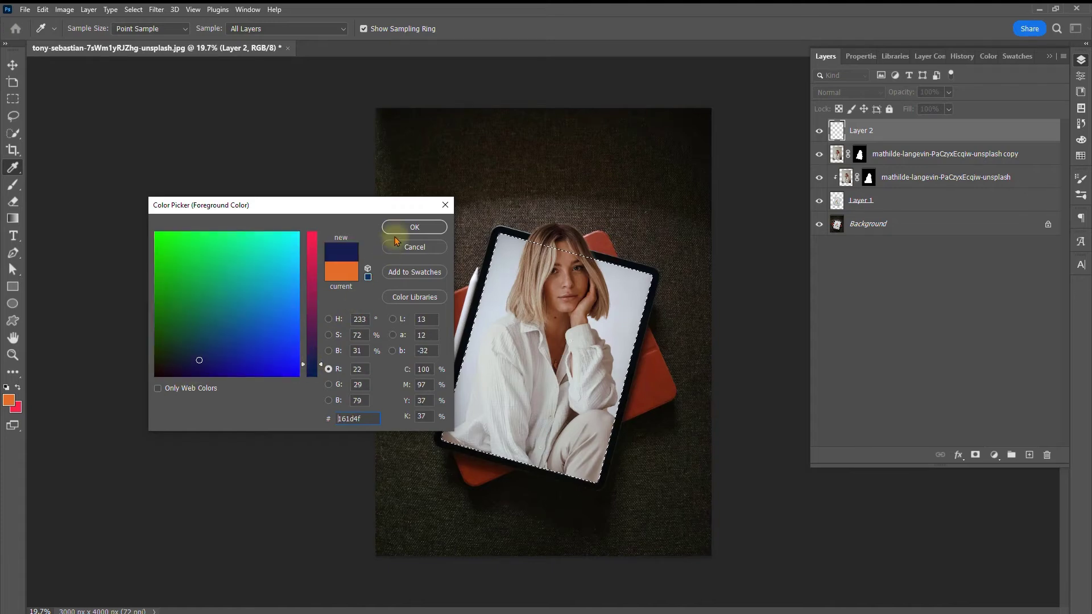
click(417, 226)
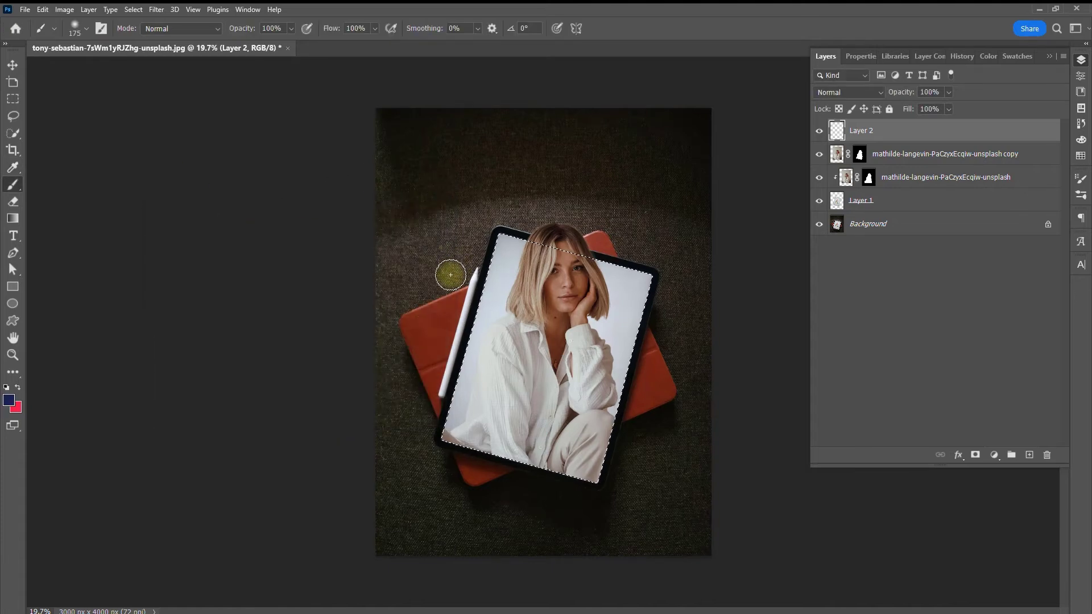
- Enlarge the brush to 500 px and paint navy along all four inner screen edges
key(bracketright)
key(bracketright)
key(bracketright)
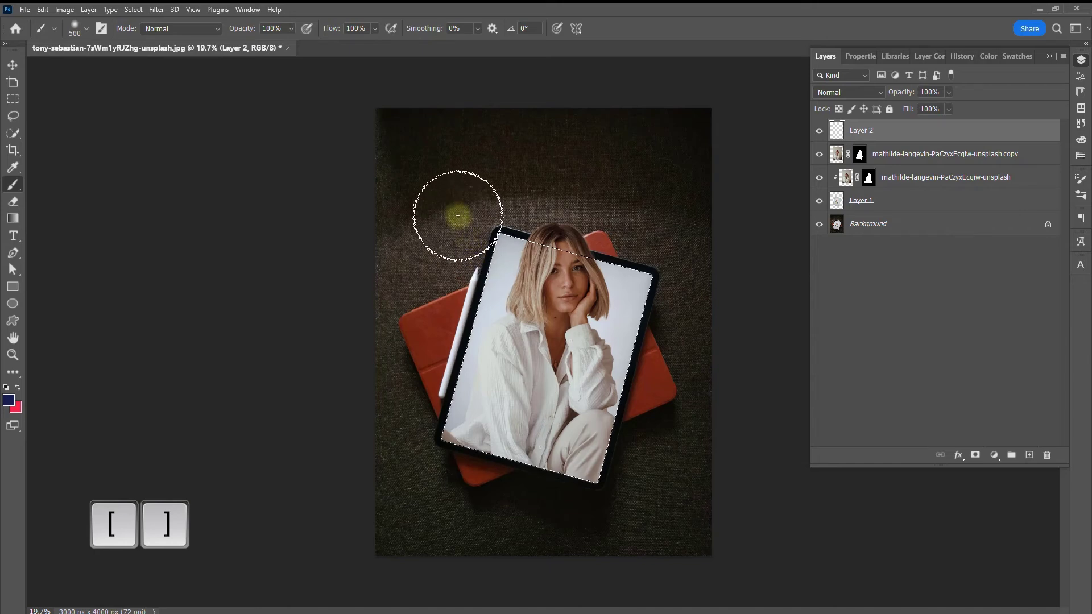
key(bracketright)
mouse_move(448, 288)
mouse_down()
mouse_move(416, 418)
mouse_move(474, 202)
mouse_move(442, 419)
mouse_move(381, 449)
mouse_move(582, 499)
mouse_move(387, 482)
mouse_move(602, 502)
mouse_move(375, 468)
mouse_move(444, 482)
mouse_move(408, 480)
mouse_move(396, 454)
mouse_move(585, 514)
mouse_move(647, 375)
mouse_up()
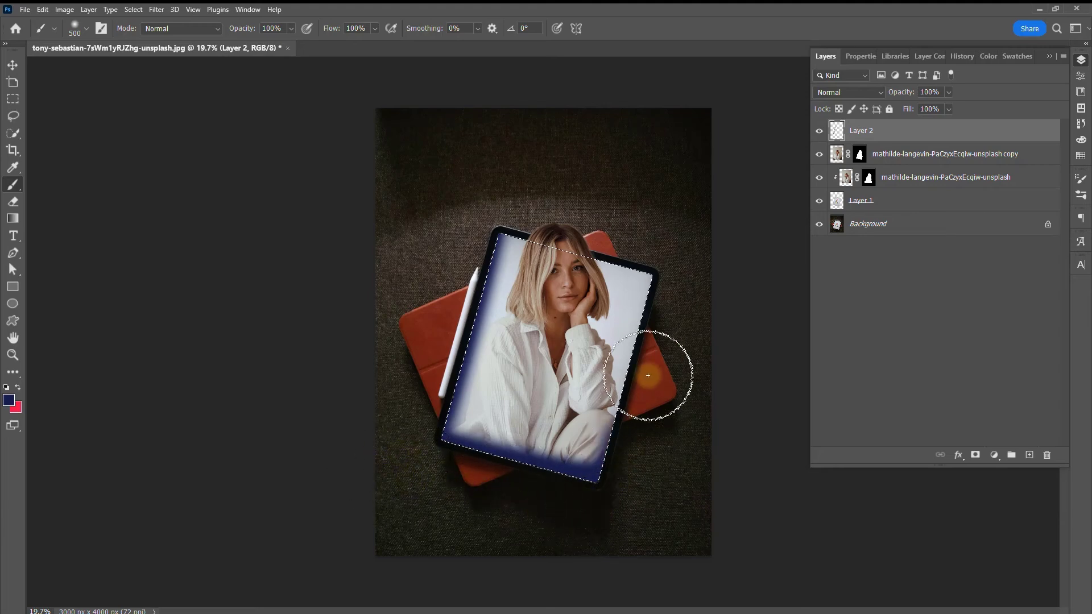
mouse_move(662, 303)
mouse_down()
mouse_move(681, 318)
mouse_move(685, 276)
mouse_move(654, 247)
mouse_move(491, 213)
mouse_move(677, 238)
mouse_move(525, 217)
mouse_up()
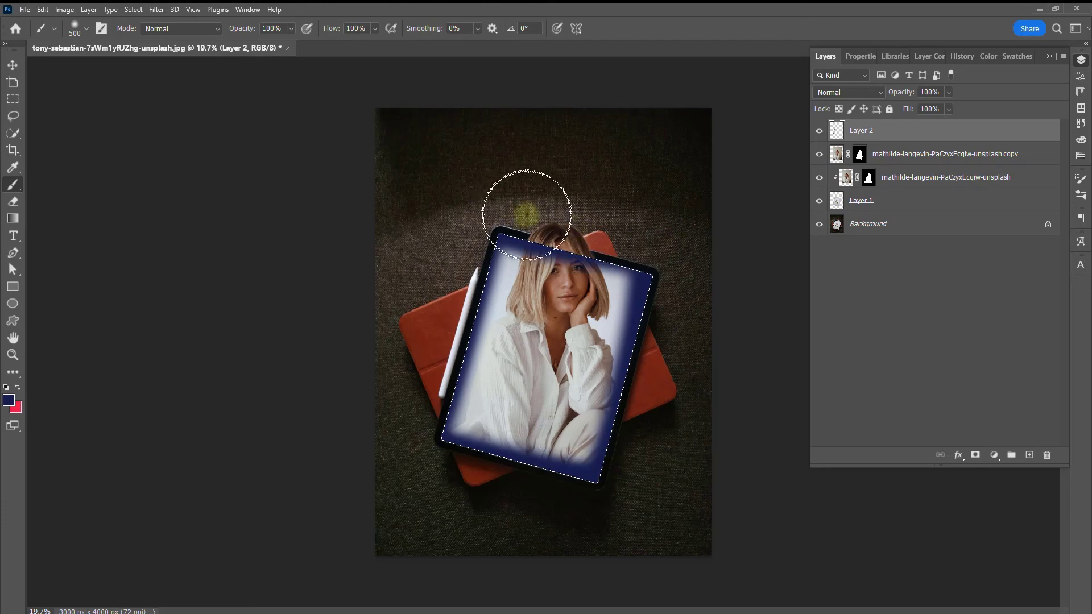
- Set Layer 2 to Multiply blending at 23% opacity
key(shift+alt+m)
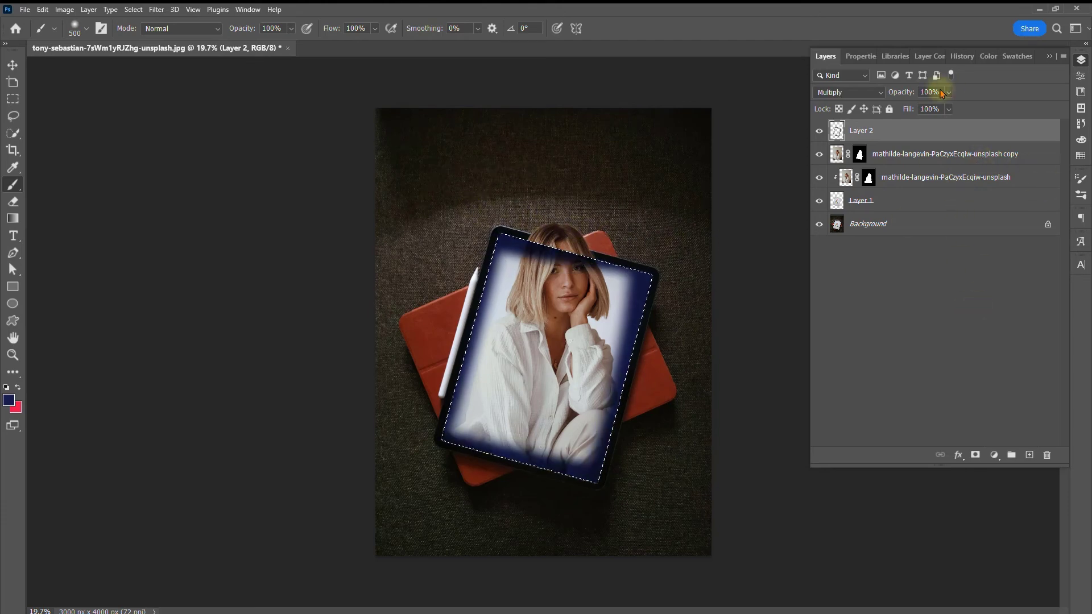
click(947, 92)
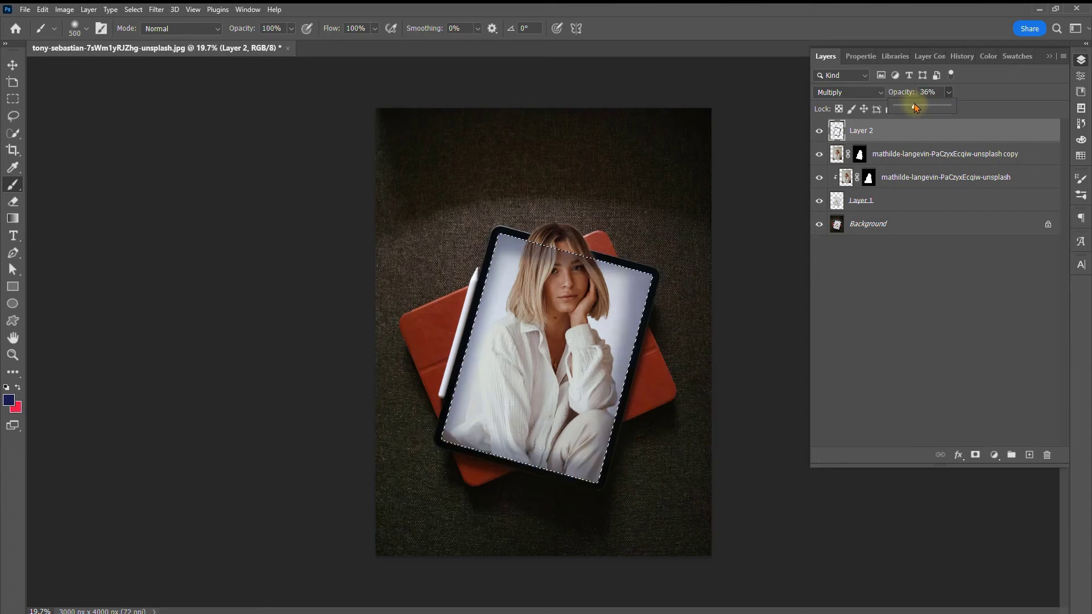
click(836, 132)
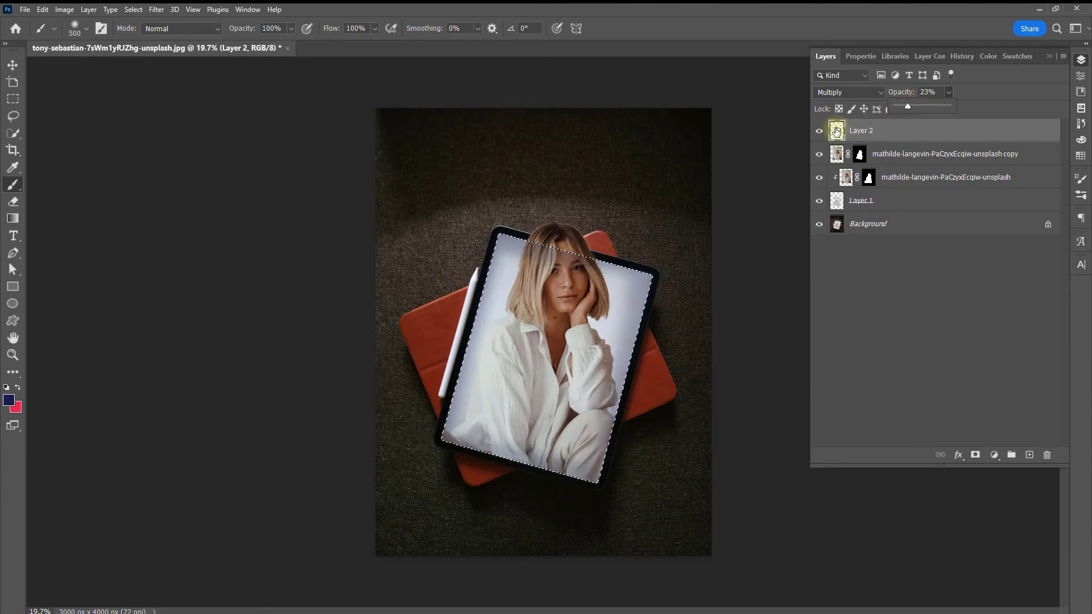
click(821, 133)
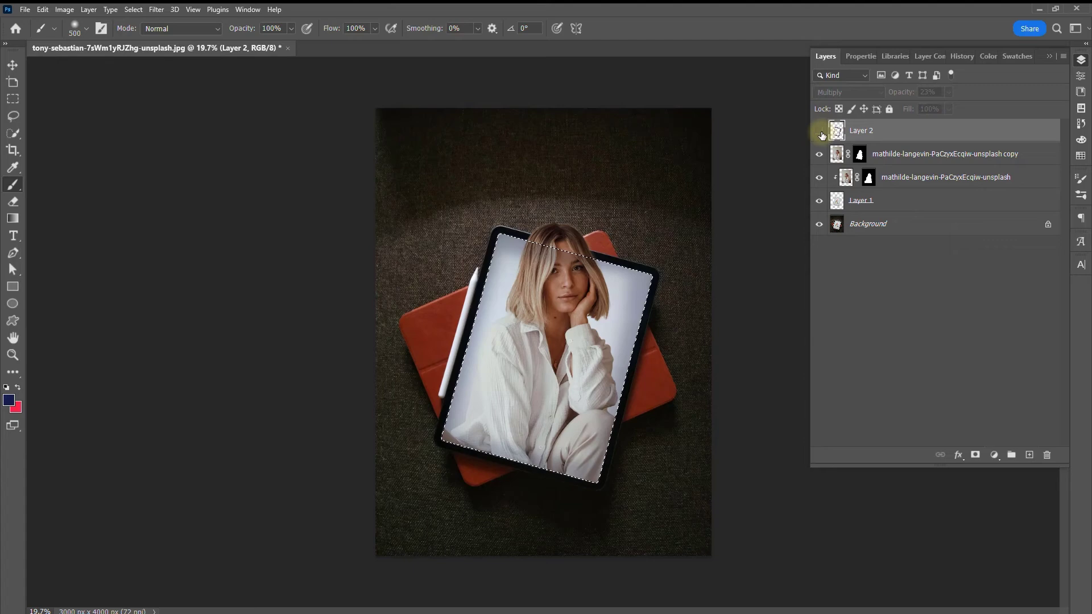
click(820, 133)
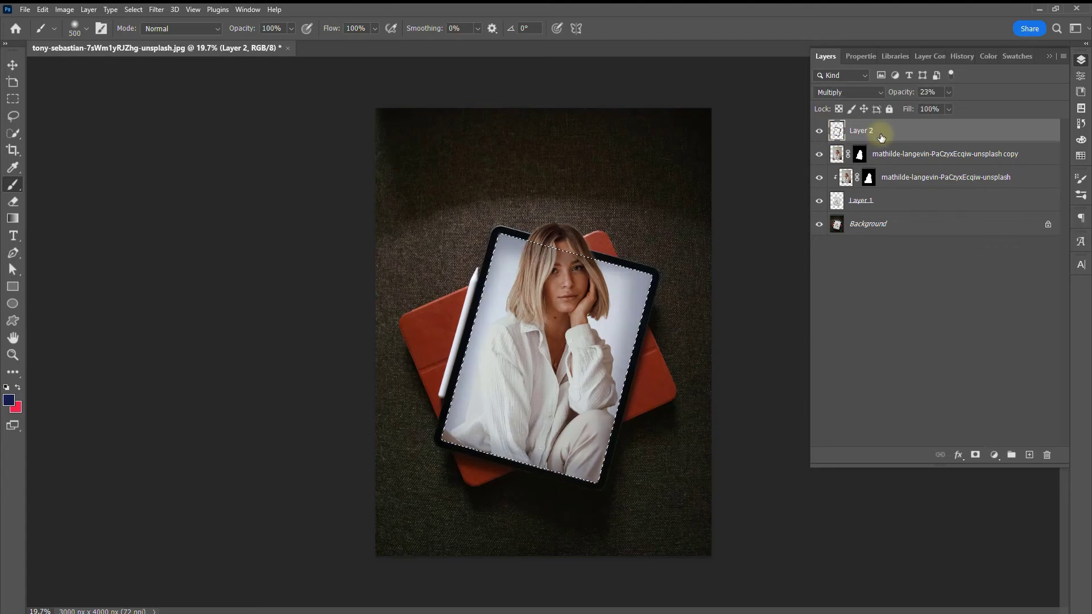
- Drag Layer 2 below the mathilde-langevin copy layer and toggle it to compare
drag(886, 137, 878, 160)
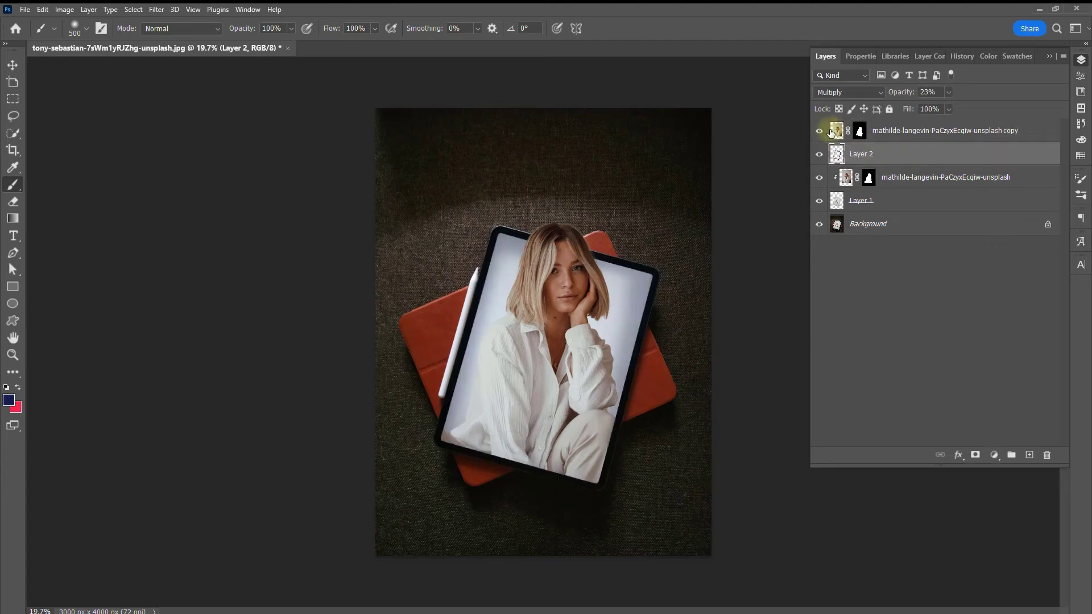
click(819, 155)
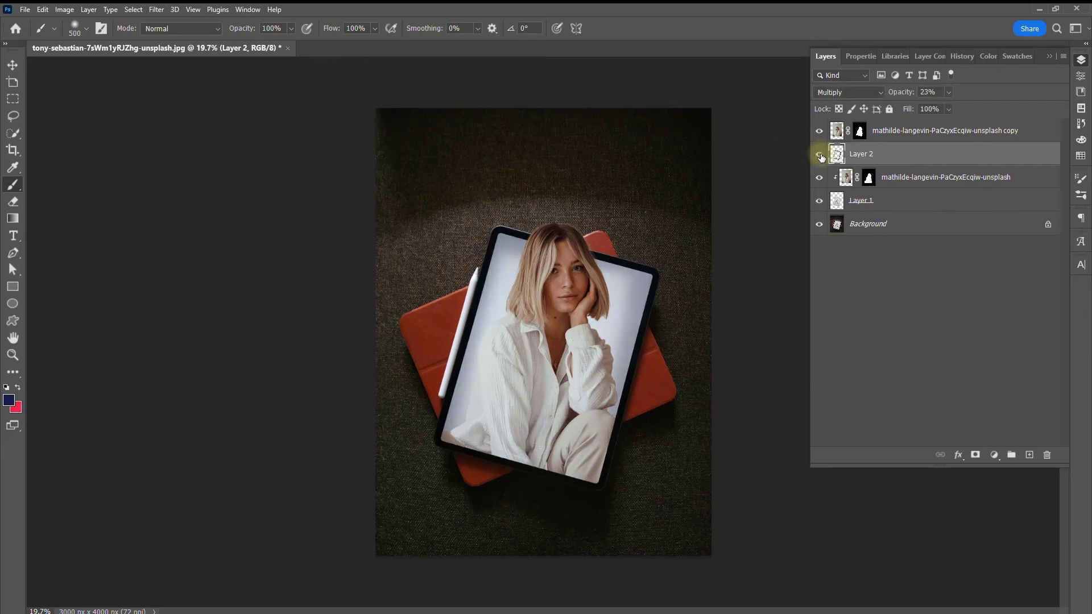
click(820, 155)
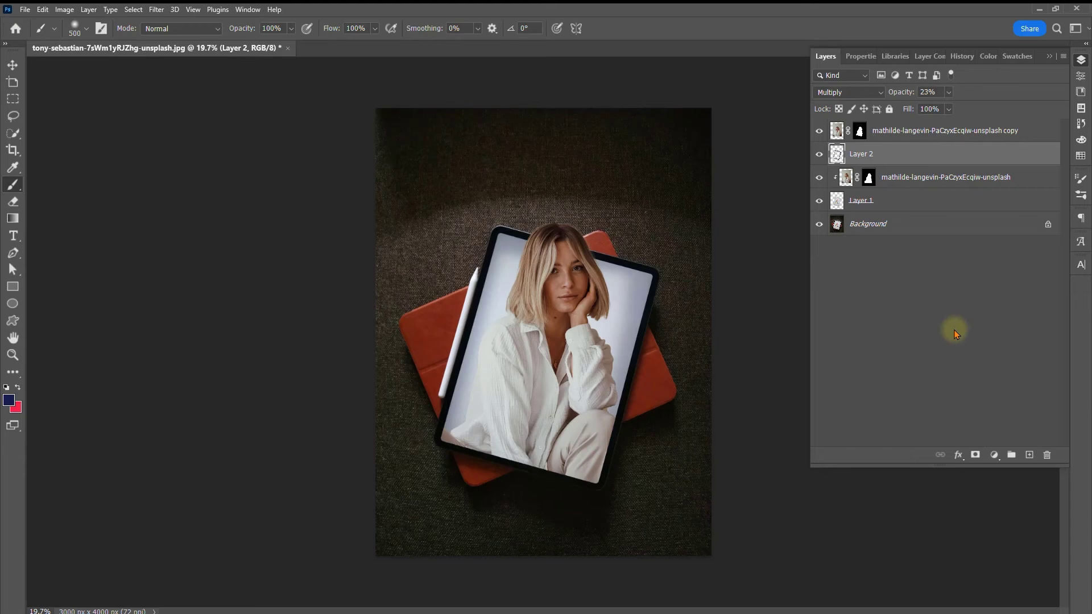
- Load the woman's mask outline and fill it with the navy foreground colour on new Layer 3
click(860, 131)
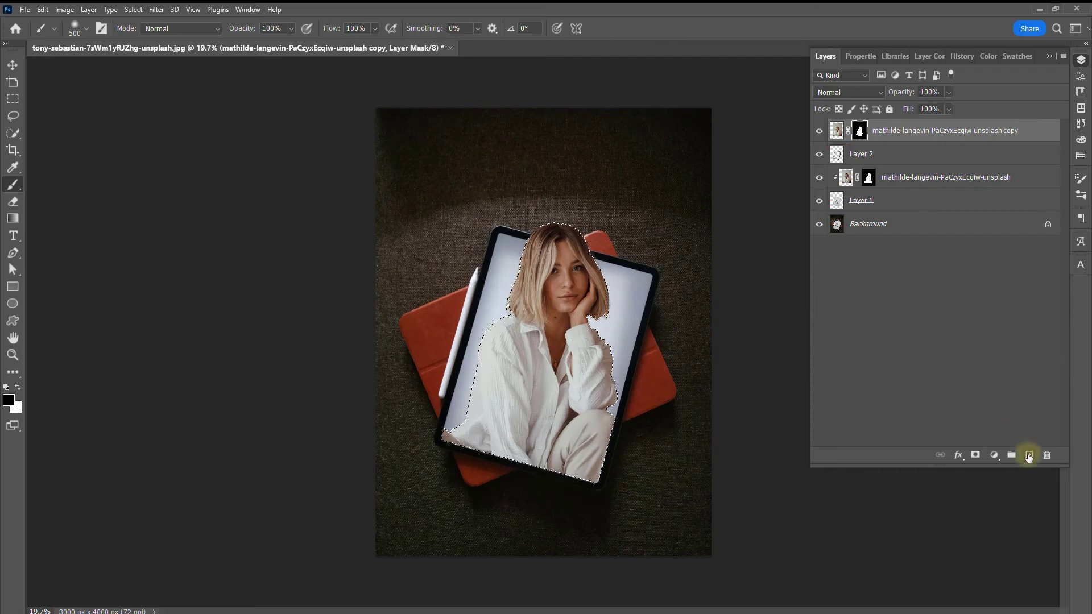
click(1029, 456)
click(42, 10)
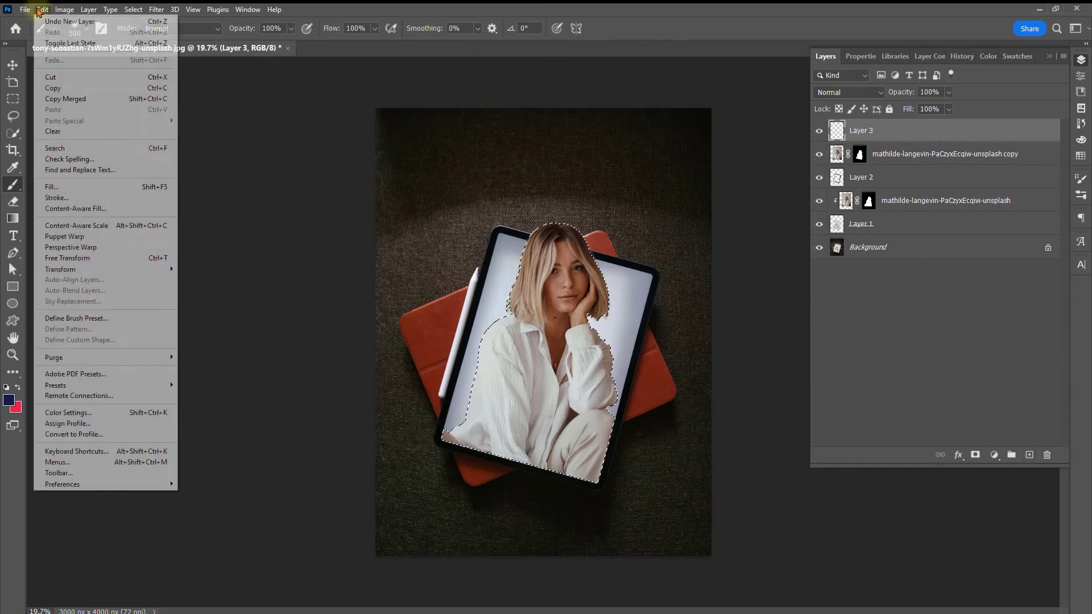
click(54, 187)
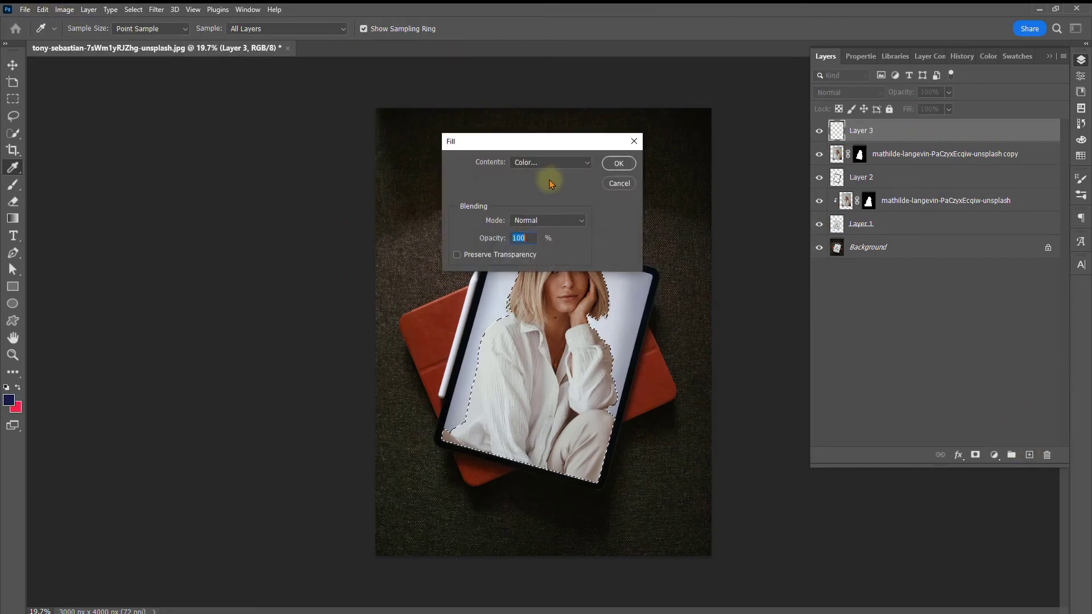
click(550, 162)
click(546, 164)
click(618, 163)
key(ctrl+d)
key(b)
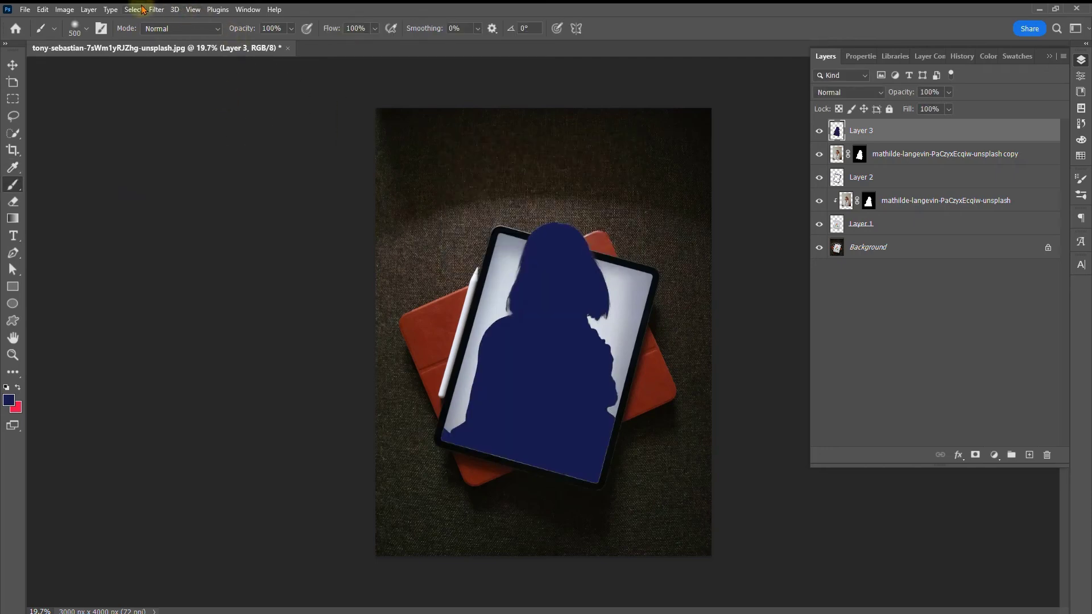
- Apply a 30.4 px Gaussian Blur to the silhouette and move Layer 3 below the copy layer
click(130, 11)
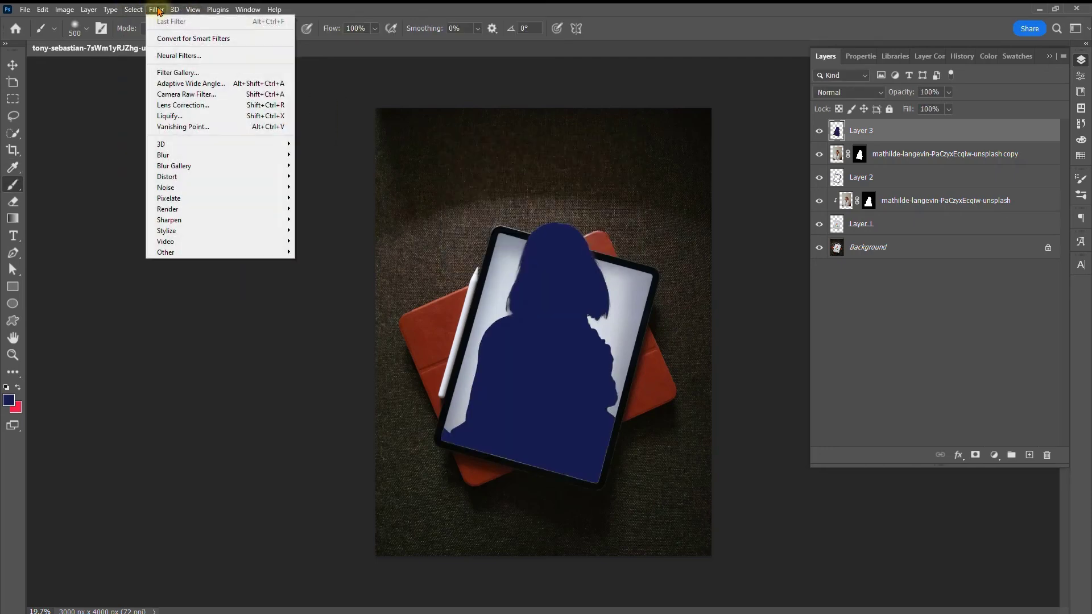
click(318, 197)
mouse_move(750, 391)
mouse_down()
mouse_move(769, 391)
mouse_move(754, 391)
mouse_up()
click(847, 234)
drag(907, 131, 908, 157)
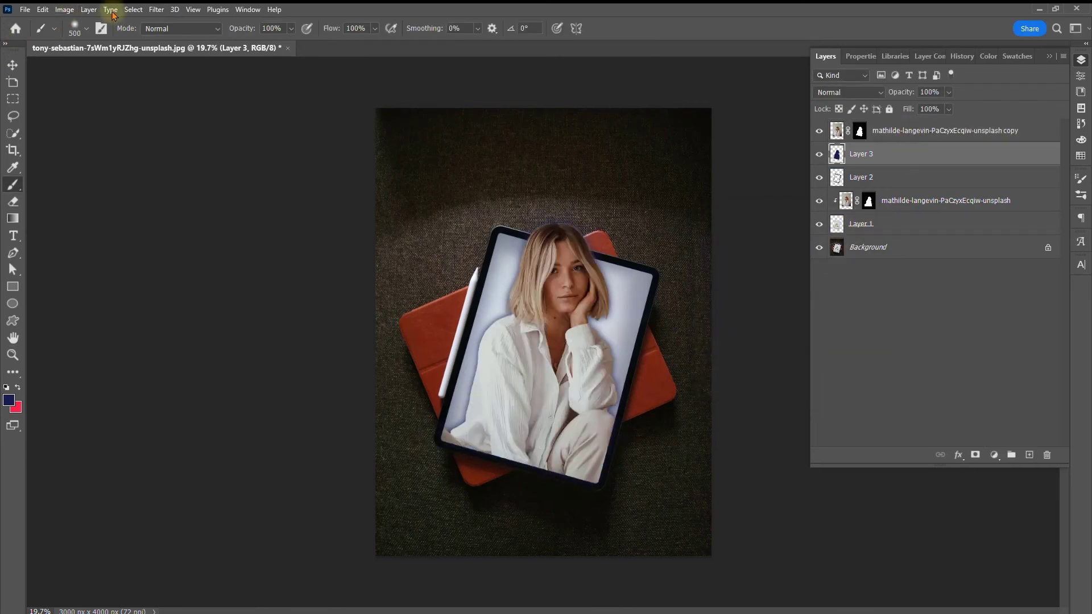
- Distort Layer 3's navy silhouette by dragging its corners so it slants left behind the woman
click(42, 10)
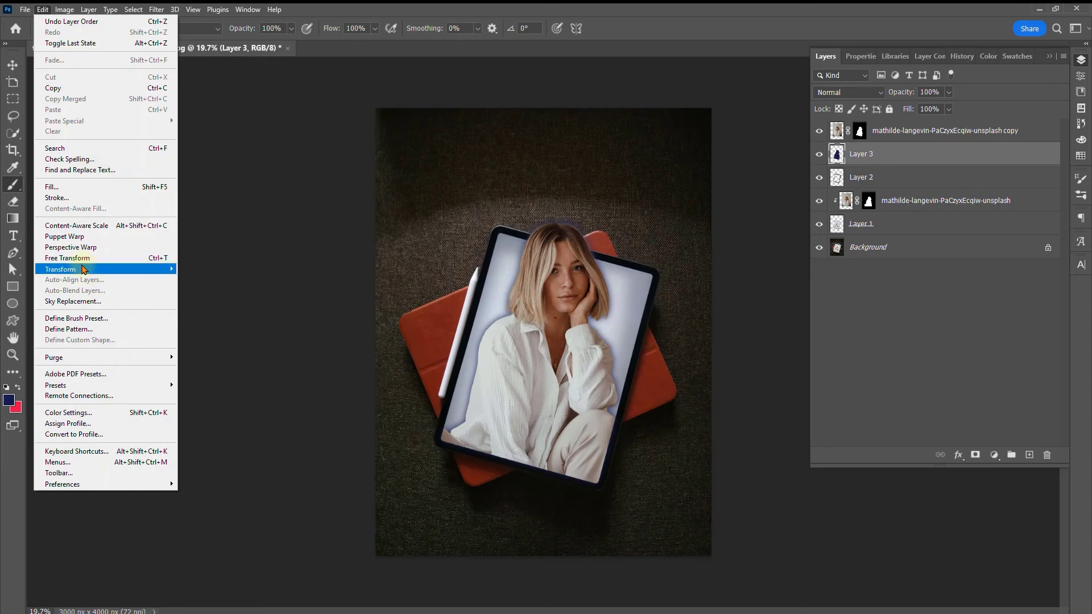
mouse_move(90, 269)
click(221, 319)
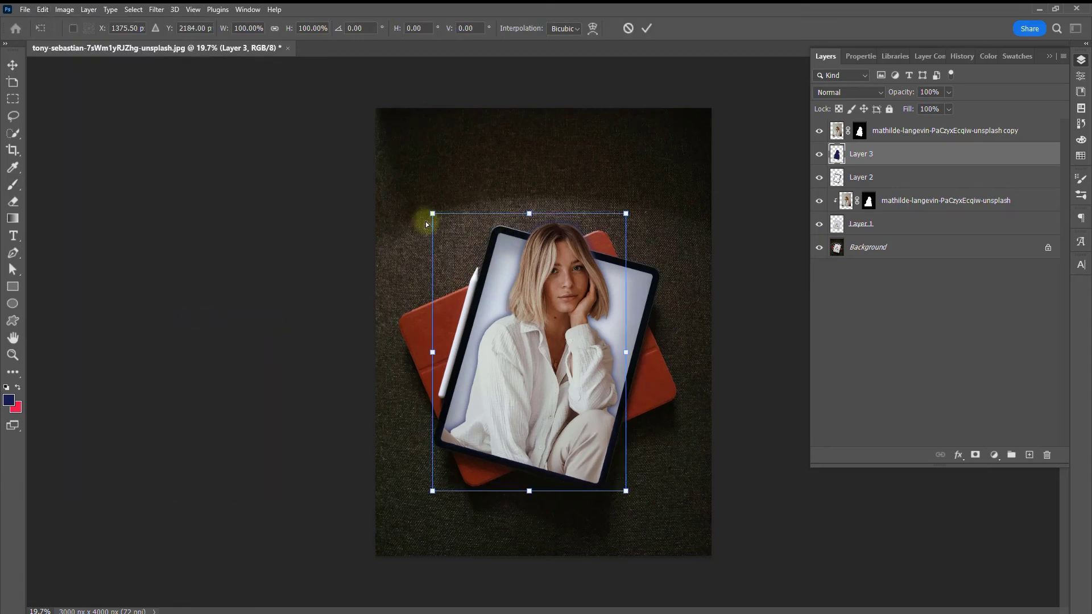
drag(429, 213, 268, 276)
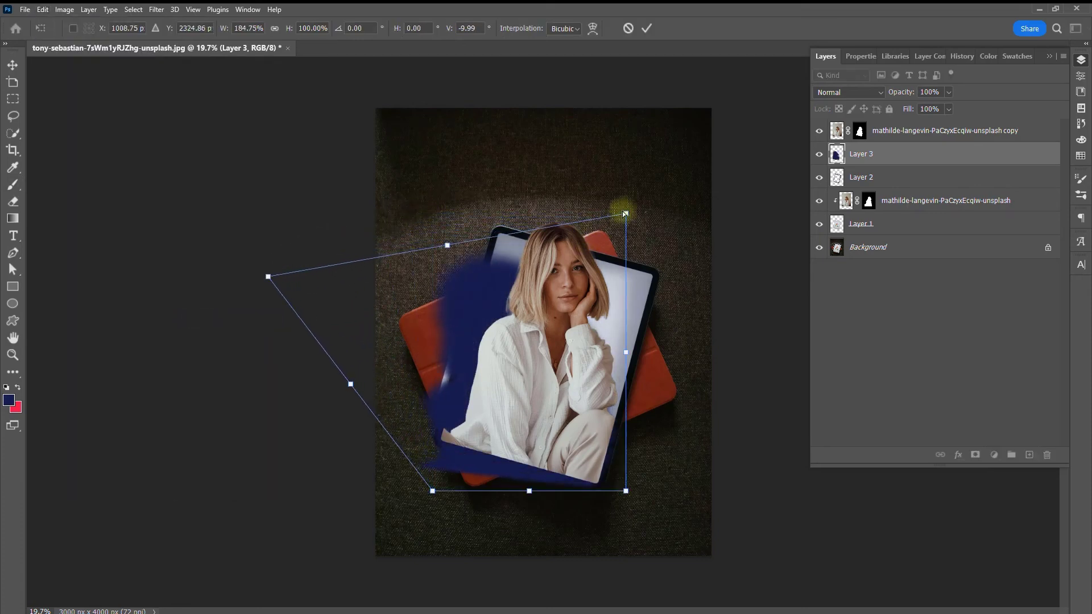
drag(582, 222, 488, 257)
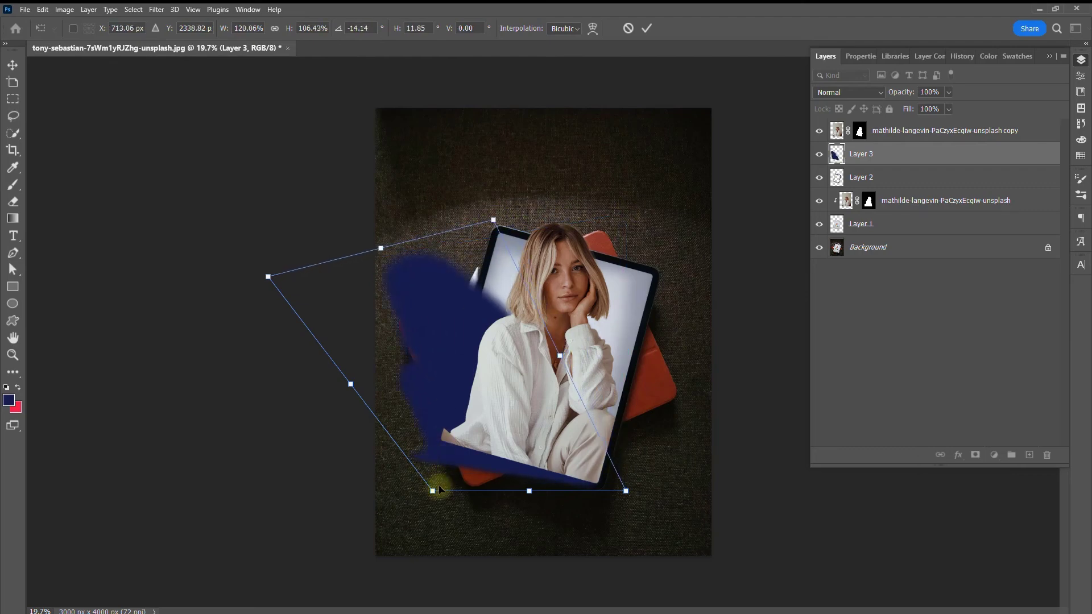
drag(432, 496, 445, 448)
drag(493, 219, 549, 177)
mouse_move(265, 277)
mouse_down()
mouse_move(278, 274)
mouse_move(264, 278)
mouse_up()
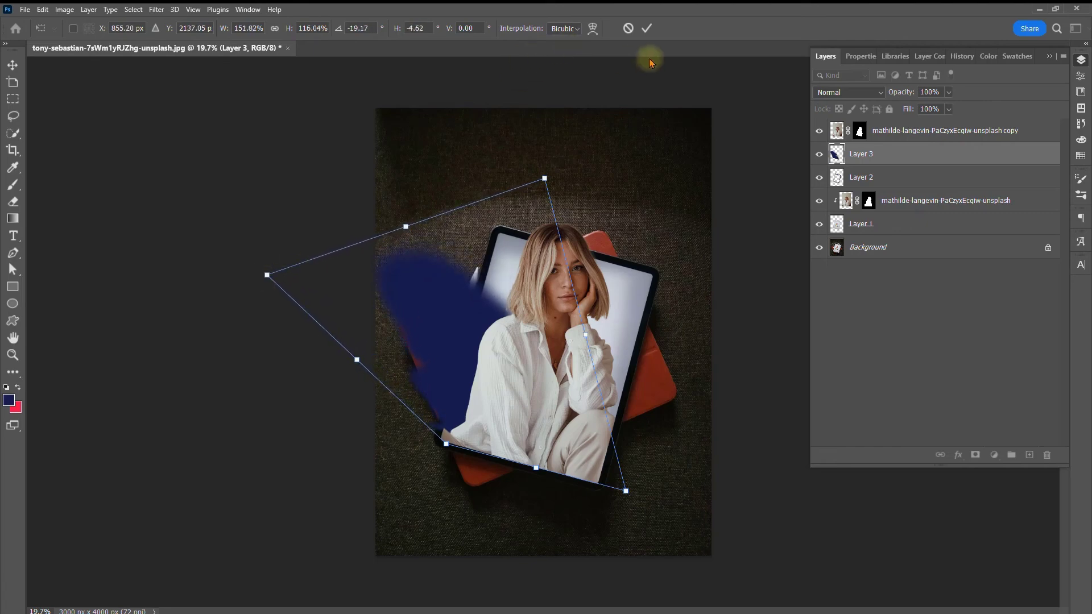
click(646, 27)
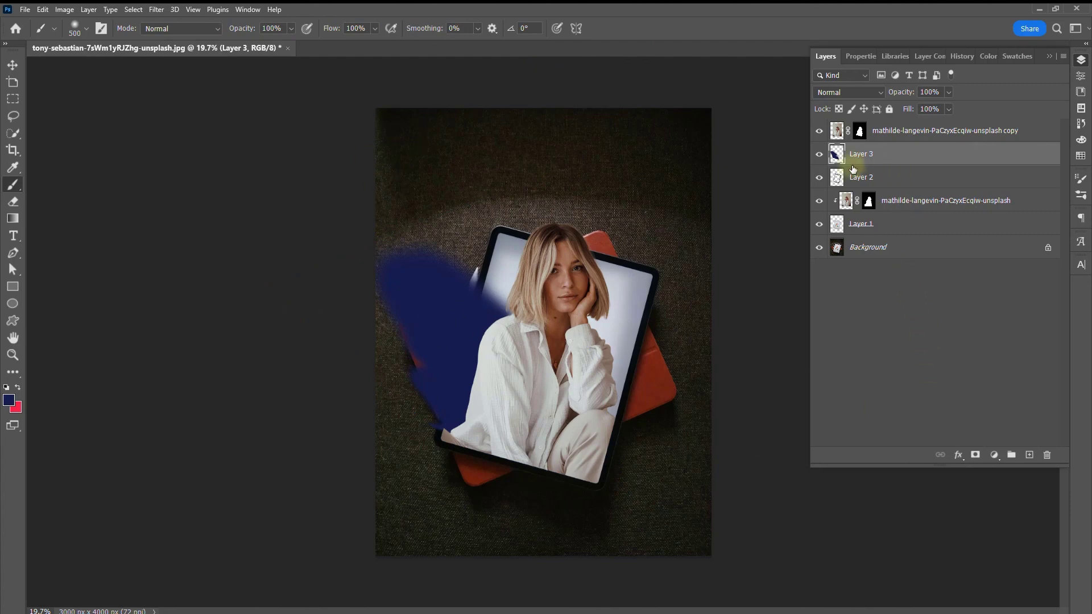
- Set the shadow layer to Multiply blend mode at about 32% opacity
click(869, 92)
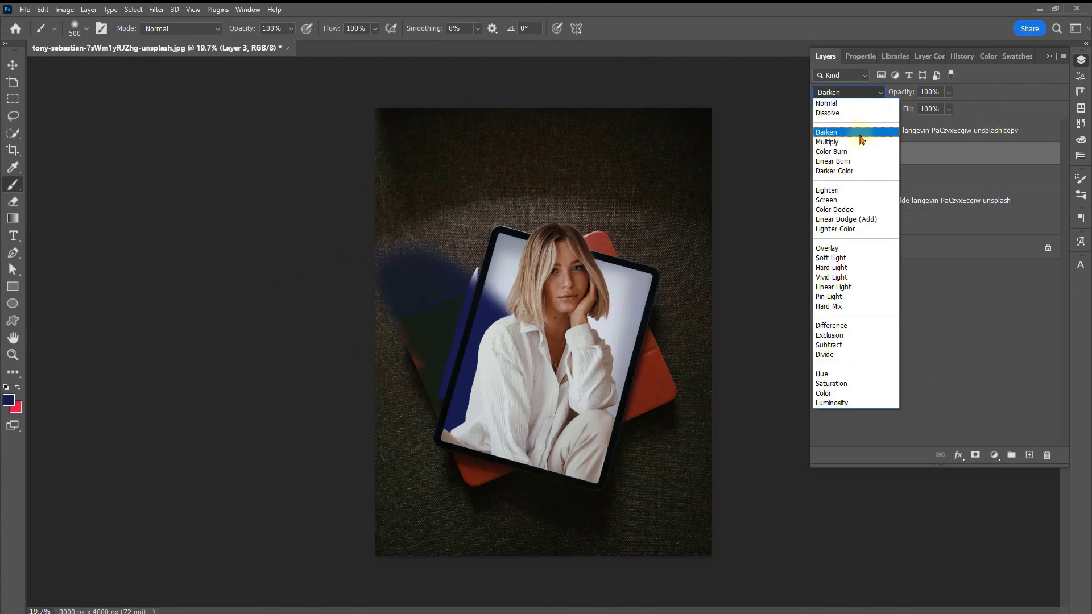
click(837, 140)
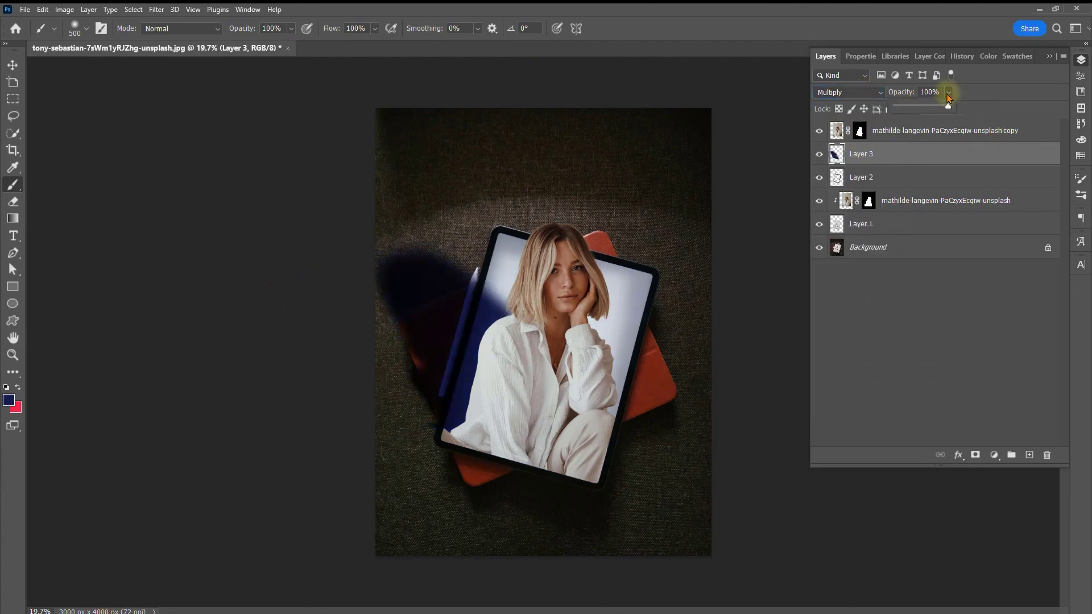
drag(917, 109, 927, 109)
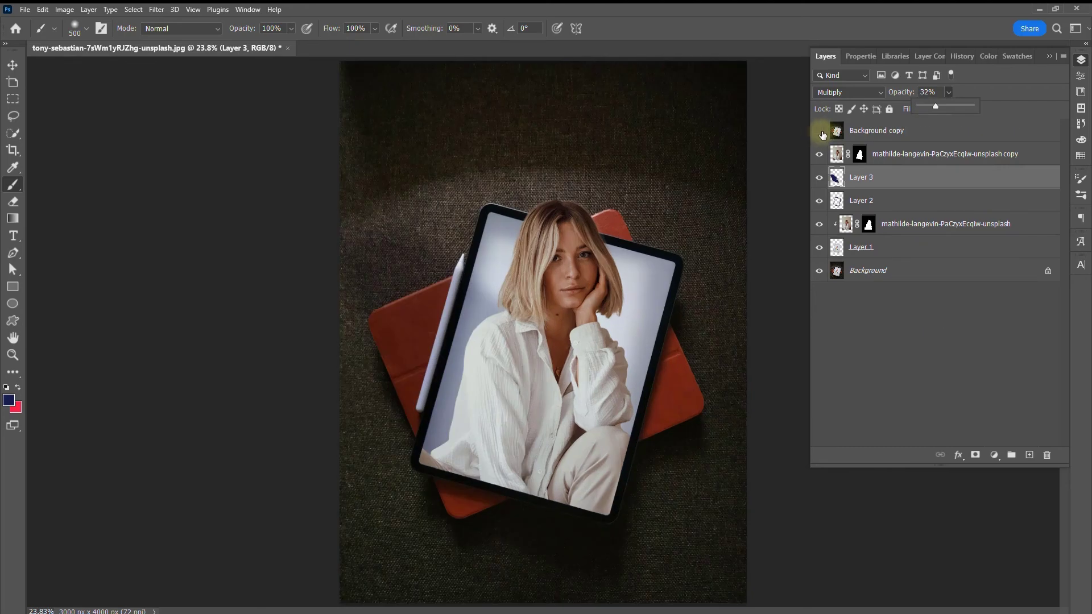
- Toggle the Background copy layer's visibility to compare the original tablet photo with the edit
click(883, 135)
click(819, 132)
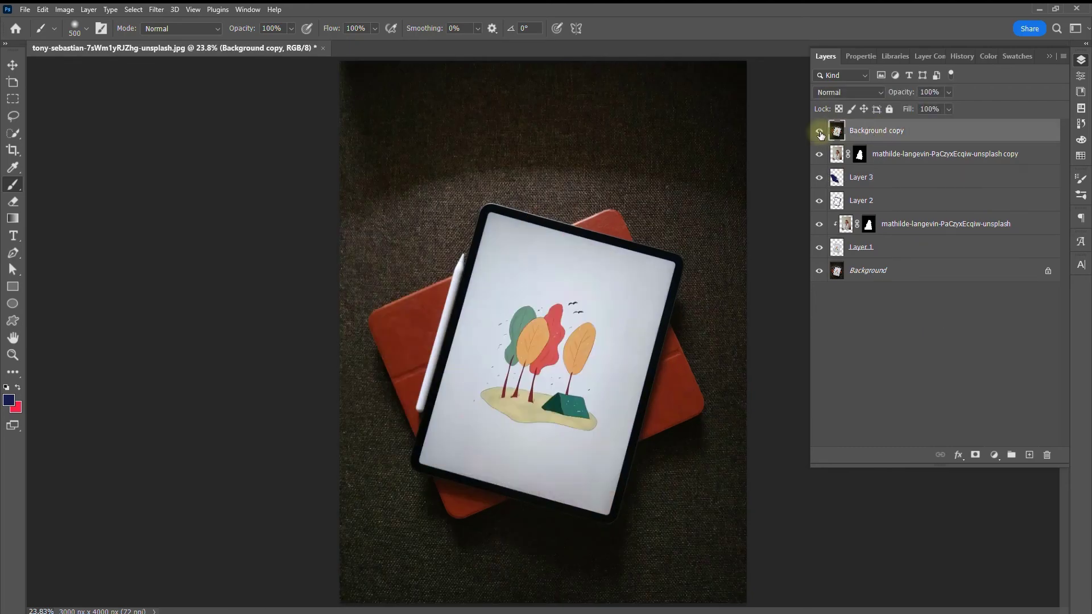
click(819, 132)
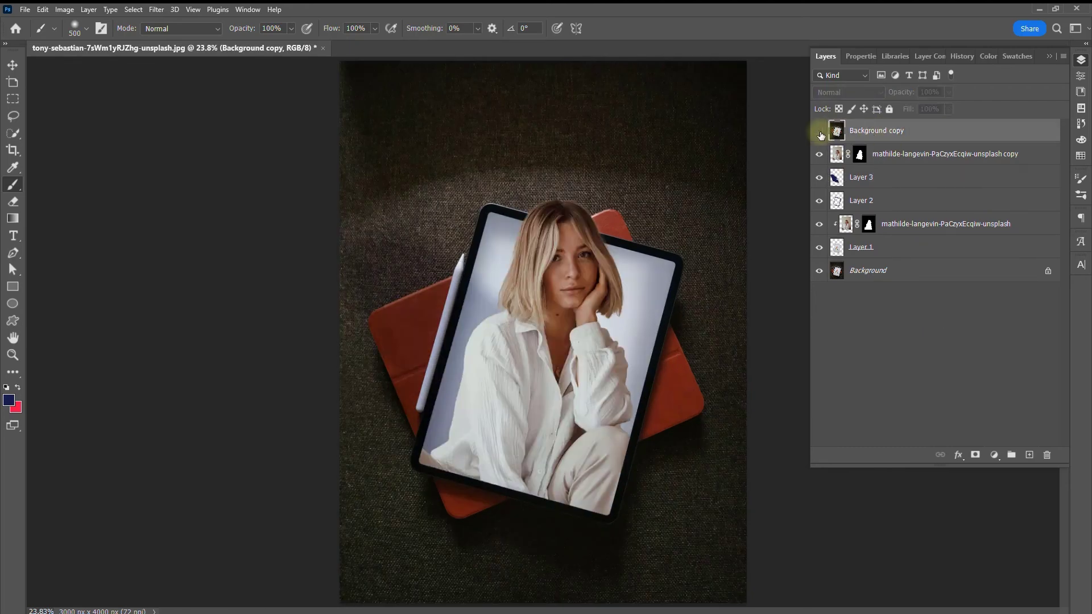
click(819, 133)
click(820, 132)
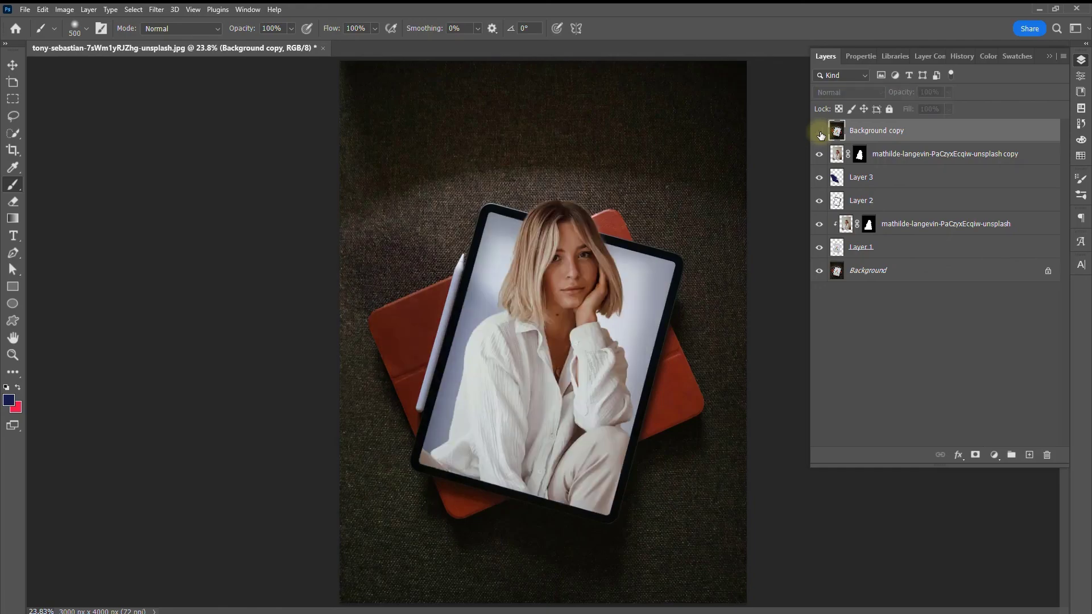